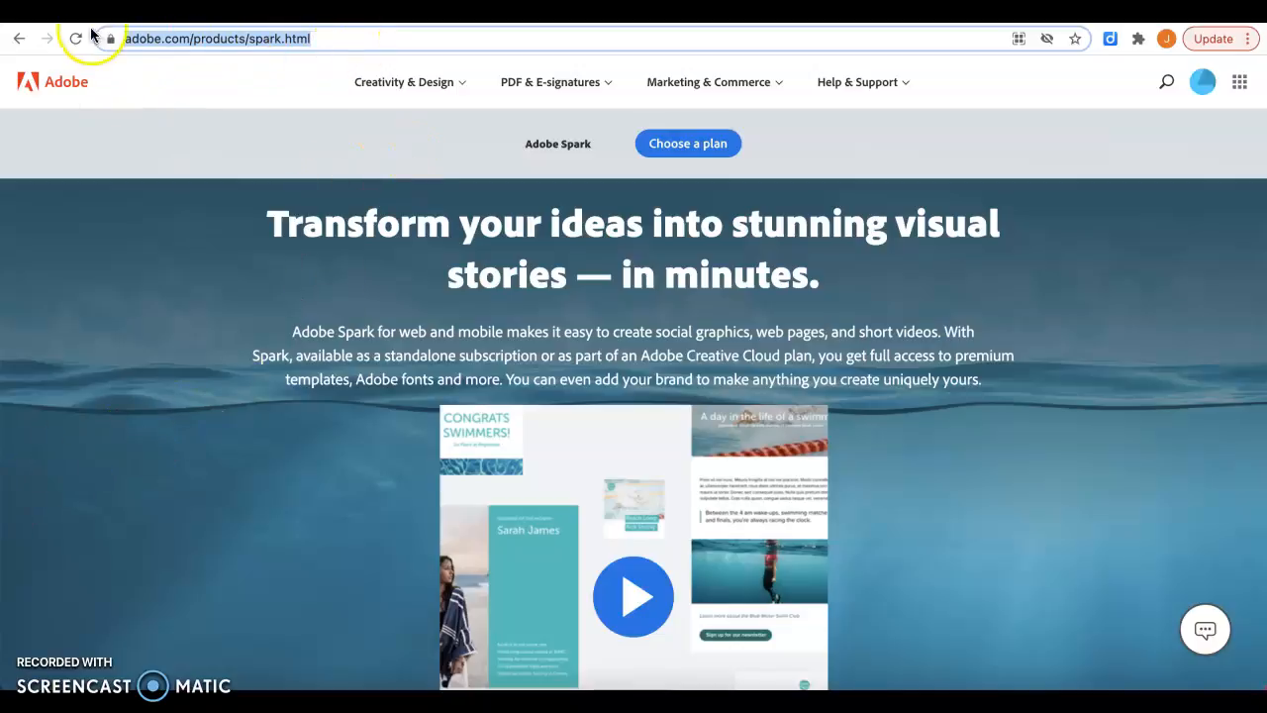
left_click(323, 33)
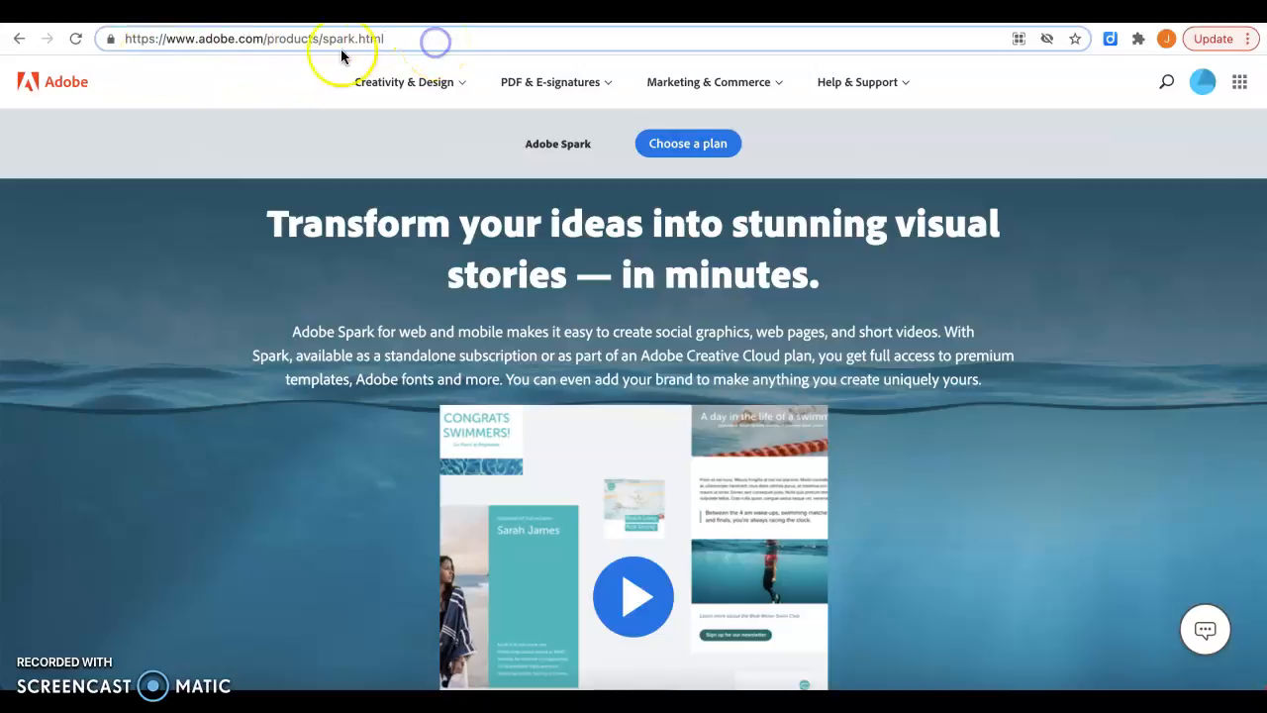
left_click(393, 38)
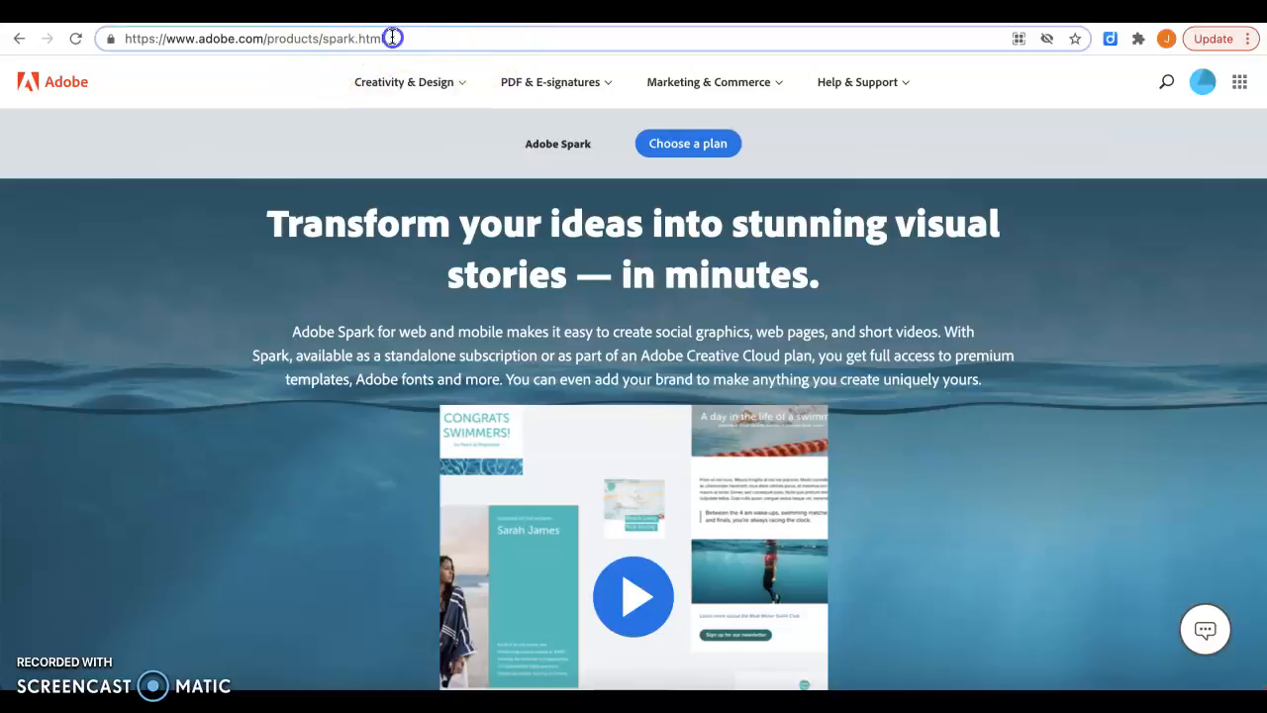
left_click_drag(393, 37, 135, 44)
left_click(387, 38)
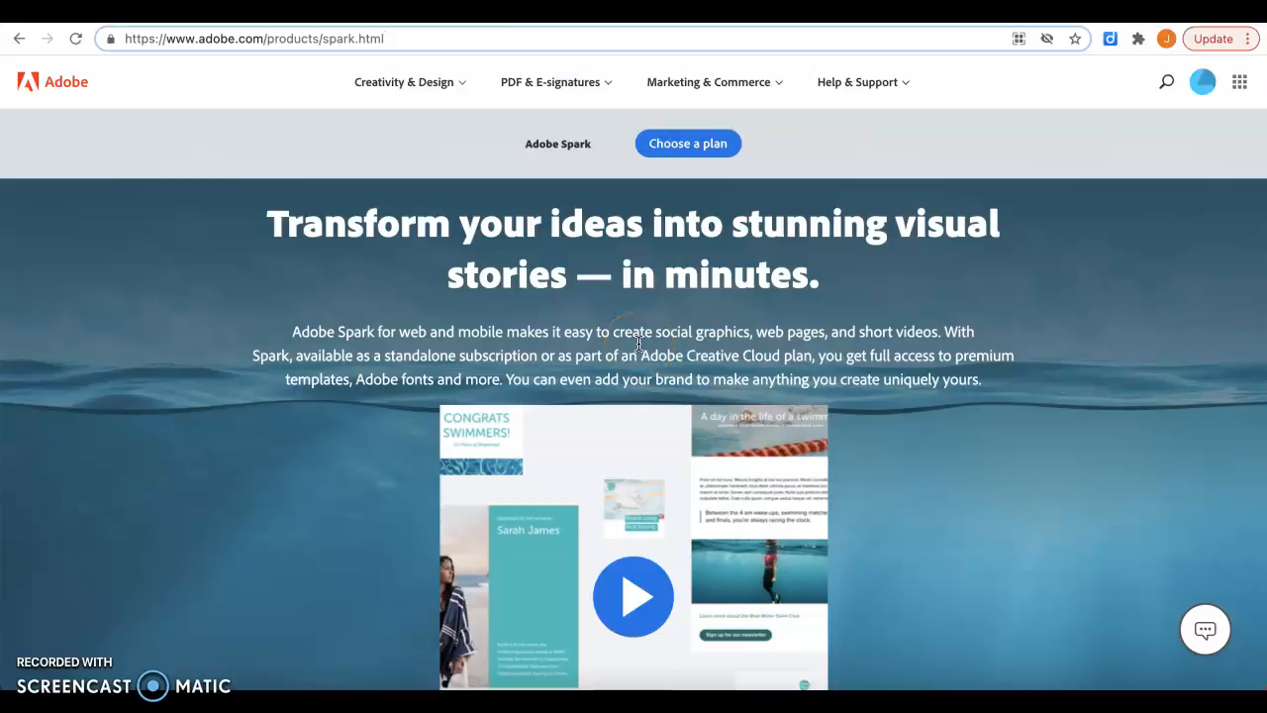
Step: Open Spark from Adobe's web apps and services and look through the project types on its home page
left_click(1241, 83)
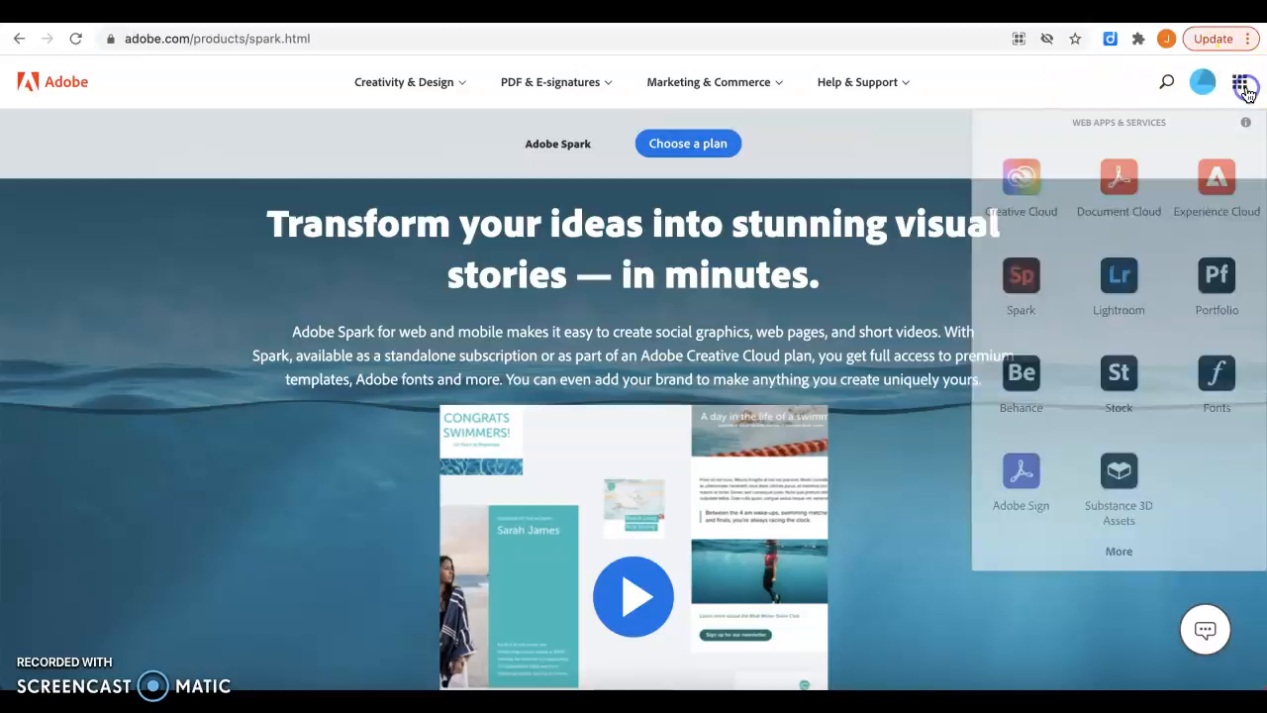
left_click(1017, 288)
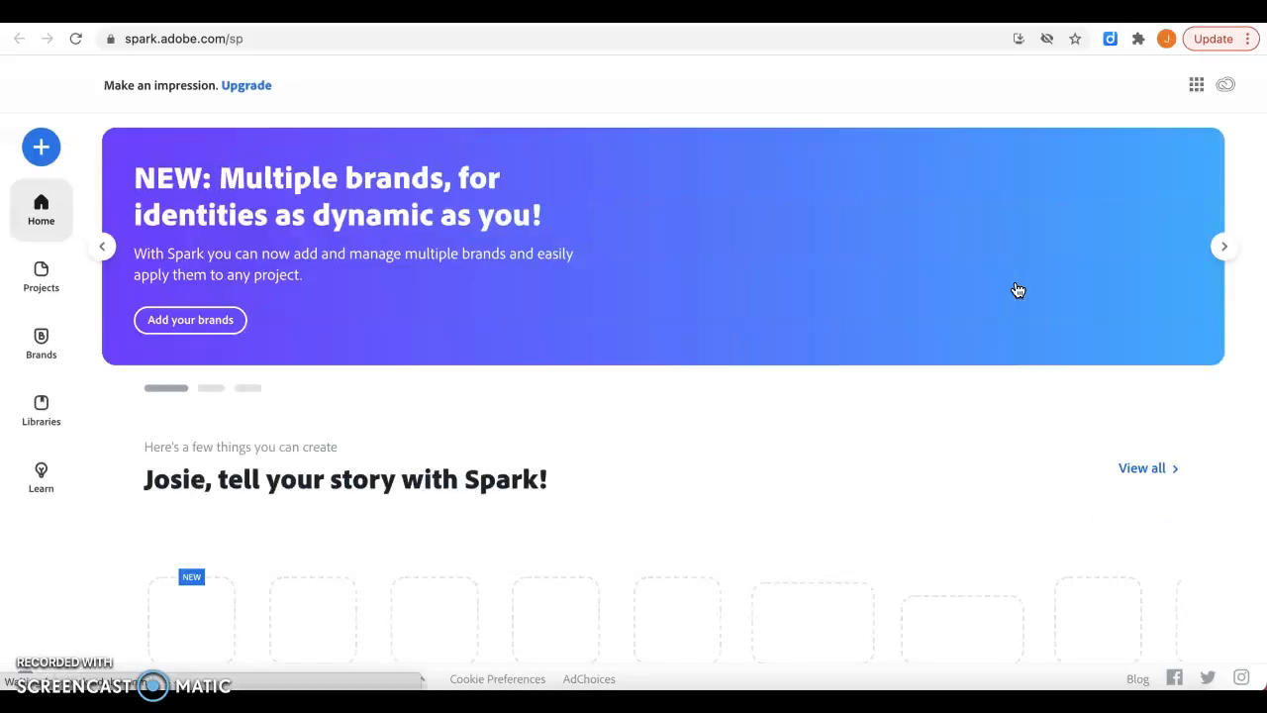
scroll(679, 509, "down", 5)
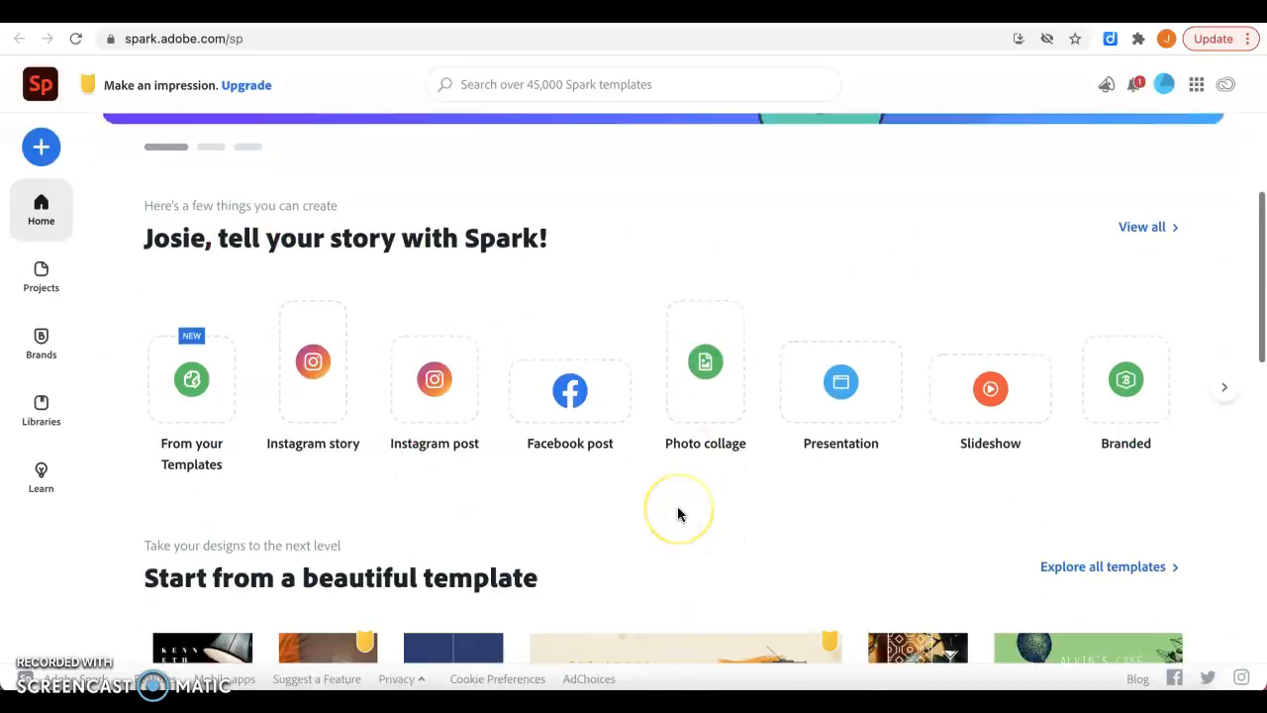
scroll(677, 506, "up", 2)
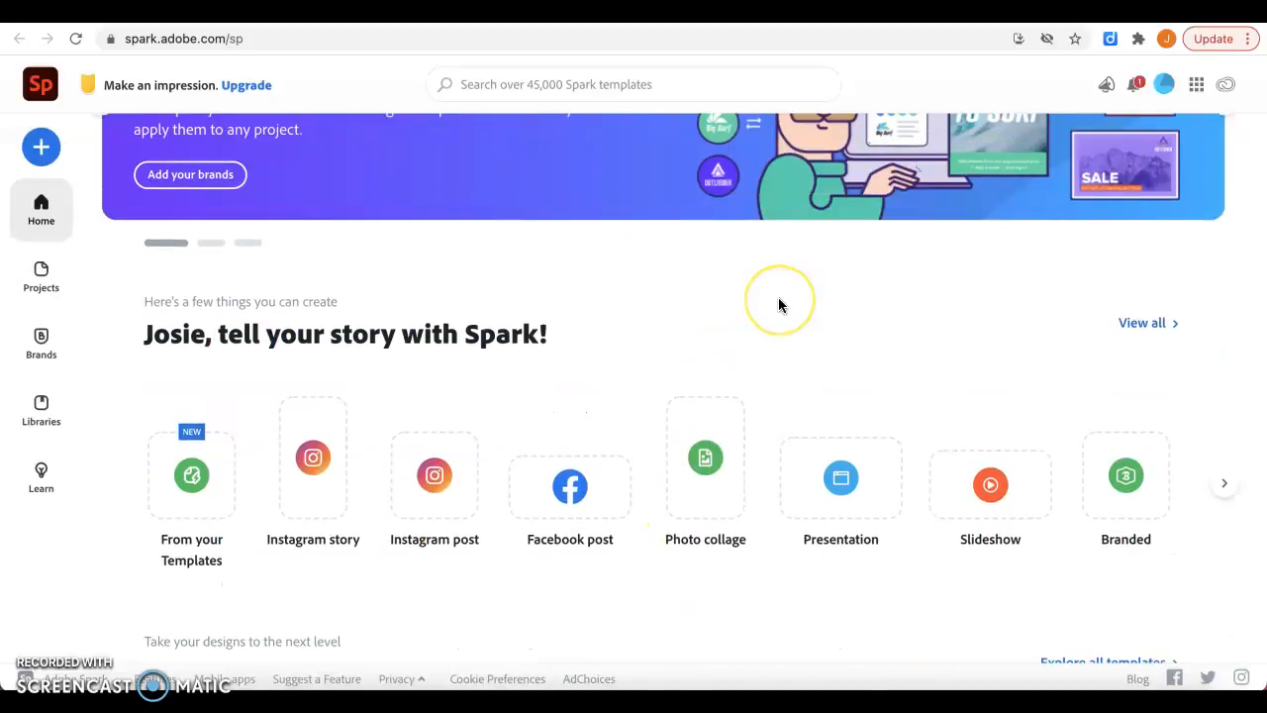
scroll(780, 304, "down", 1)
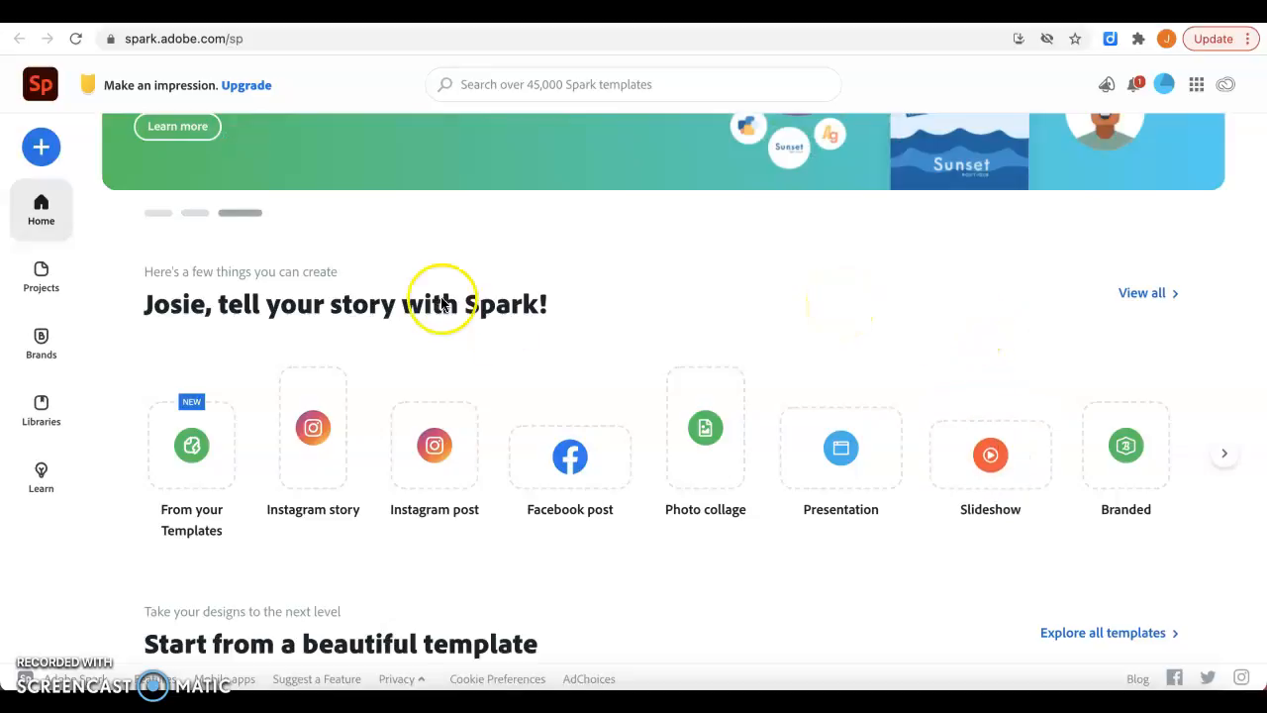
Step: Look through the screenshots in the desktop folder "Daedalus & Icarus" and return to the full-size browser window
left_click_drag(2, 277, 167, 275)
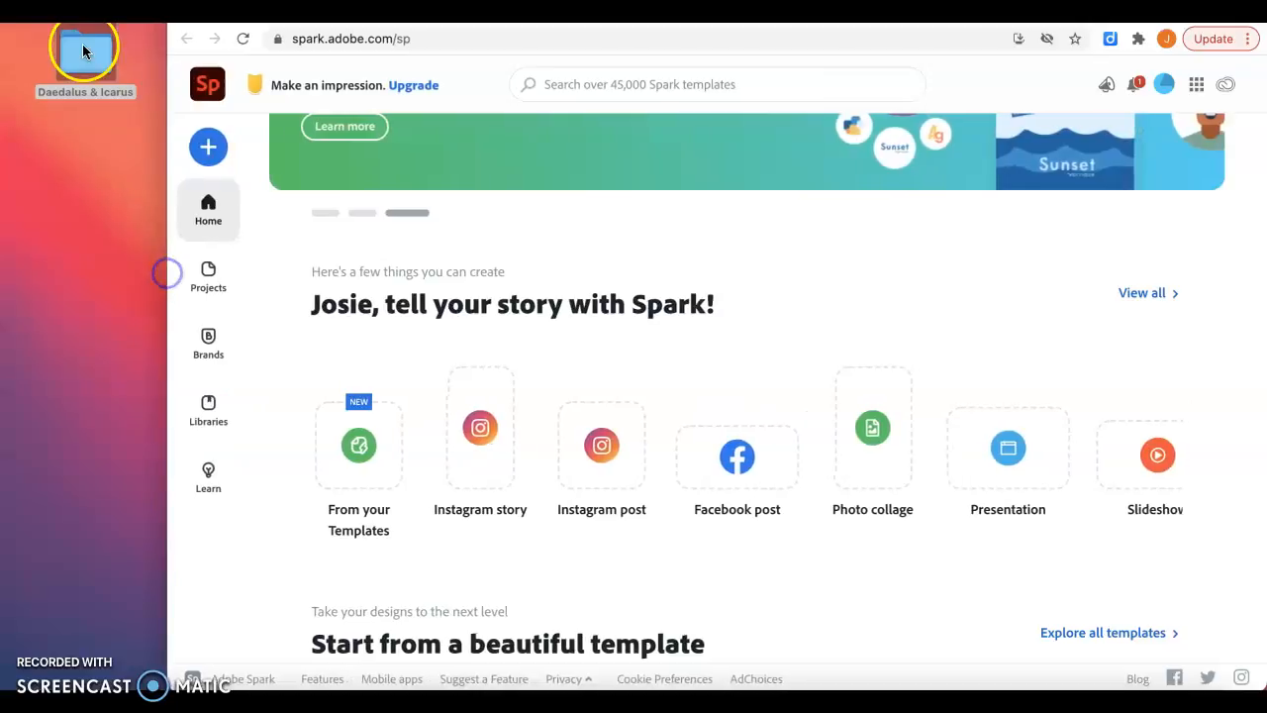
left_click(83, 52)
double_click(83, 52)
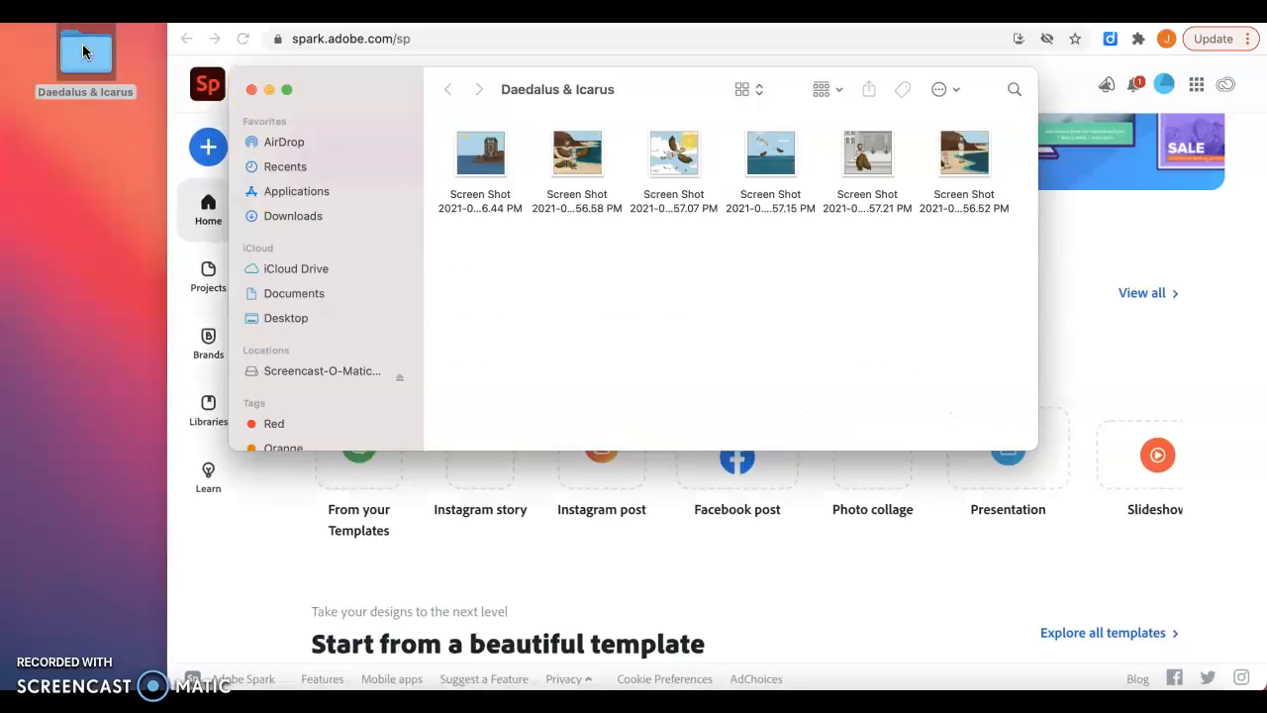
left_click(251, 90)
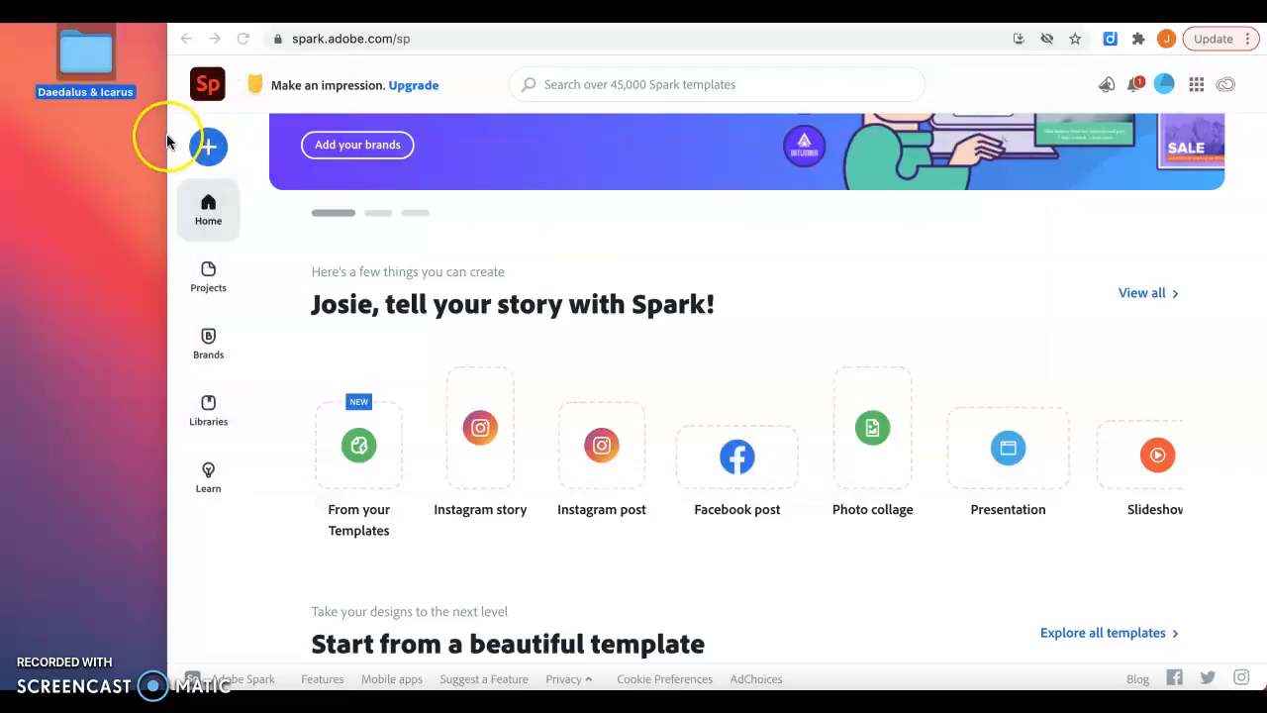
left_click(426, 14)
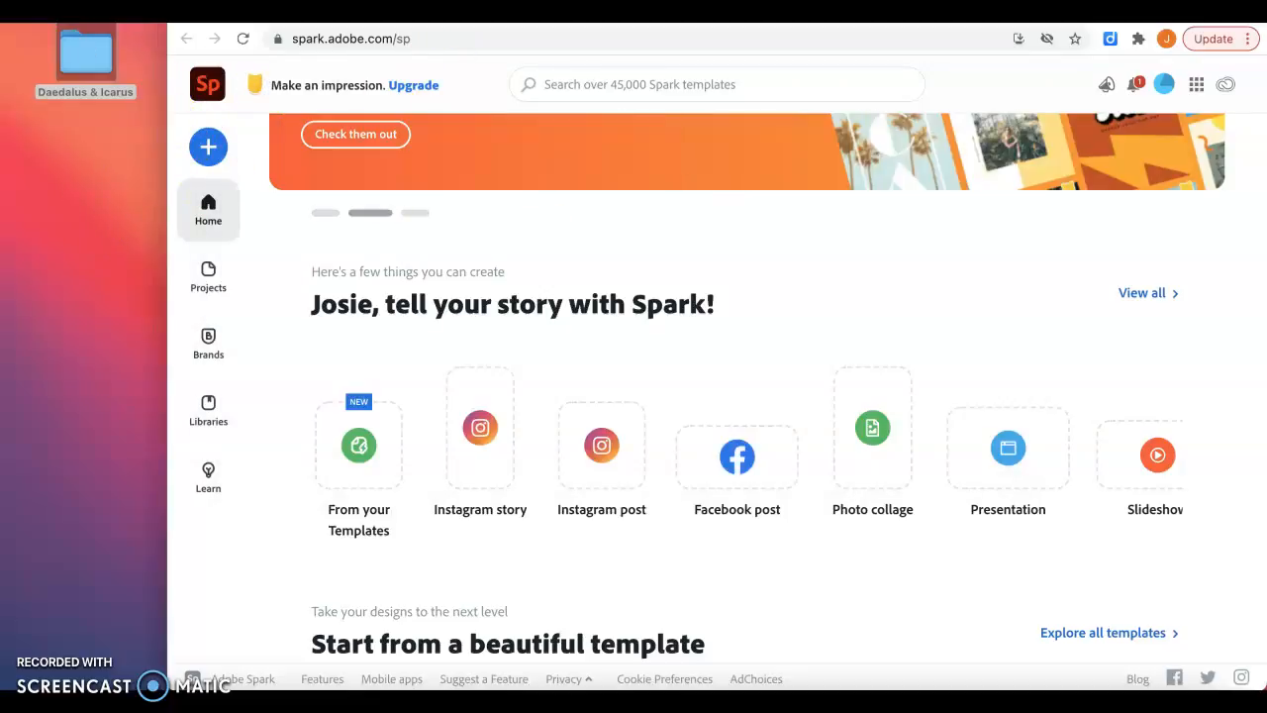
double_click(594, 14)
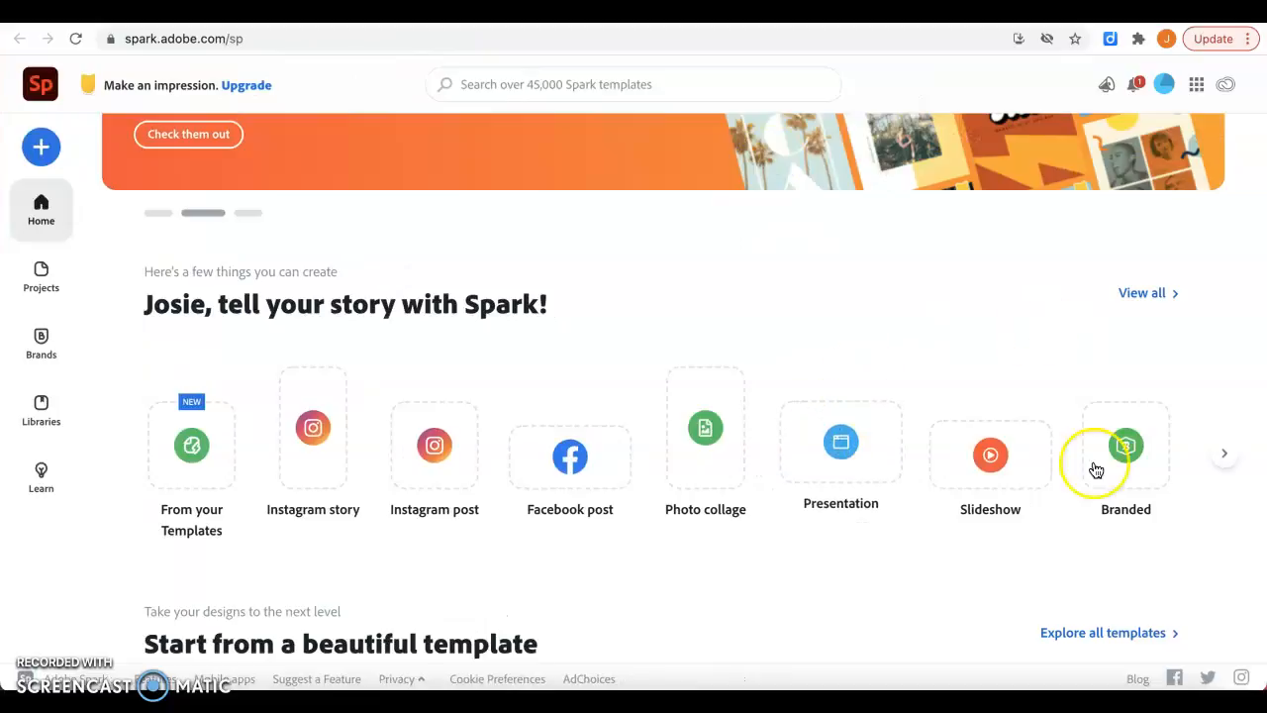
Step: Bring the Word document with the six slide texts into view beside the browser, read it, and return to Spark
left_click_drag(1262, 370, 1185, 370)
left_click(1247, 350)
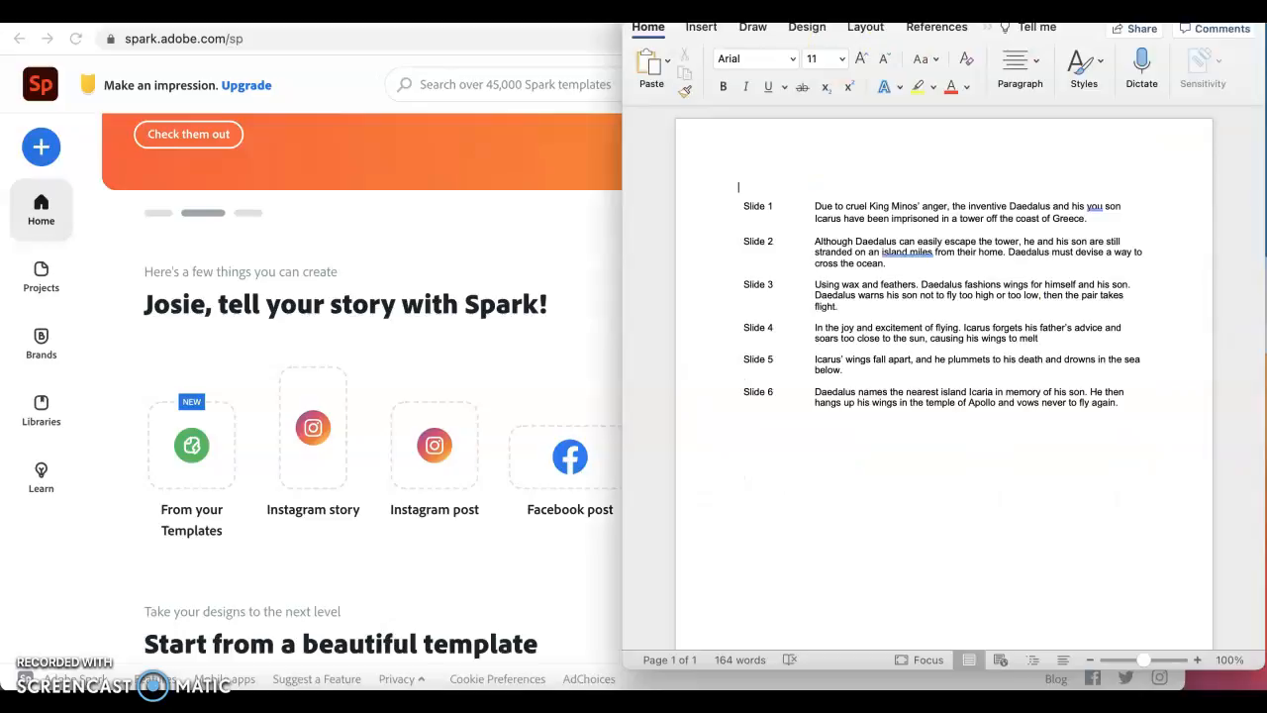
left_click_drag(935, 4, 1055, 4)
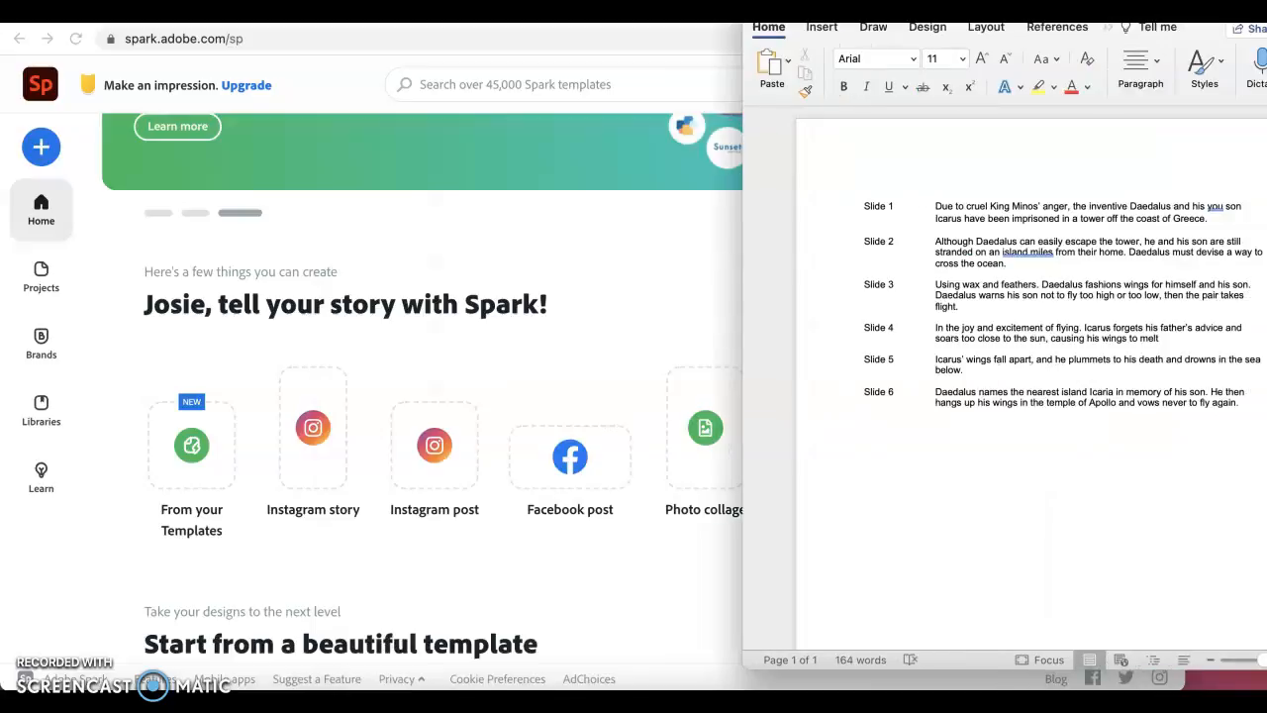
left_click_drag(1184, 679, 1265, 679)
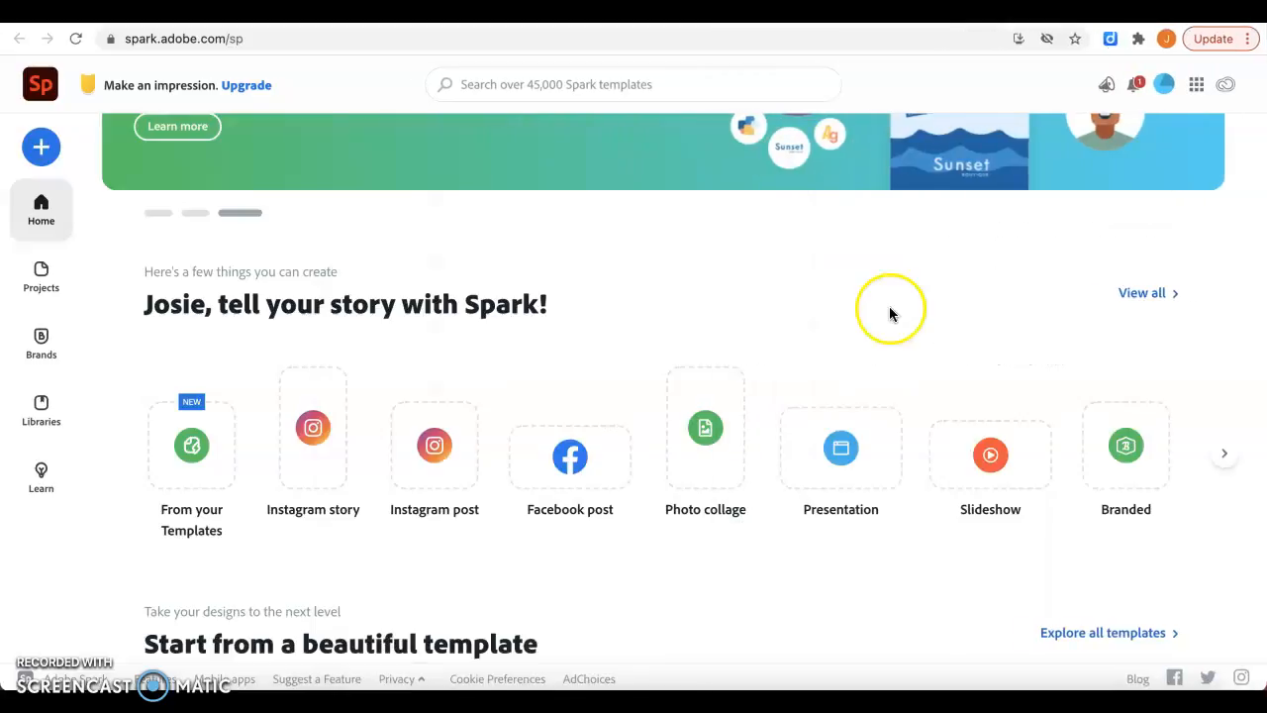
Step: Create a slideshow from scratch, skipping the story title, and dismiss the quick-tips tutorial
scroll(891, 314, "down", 1)
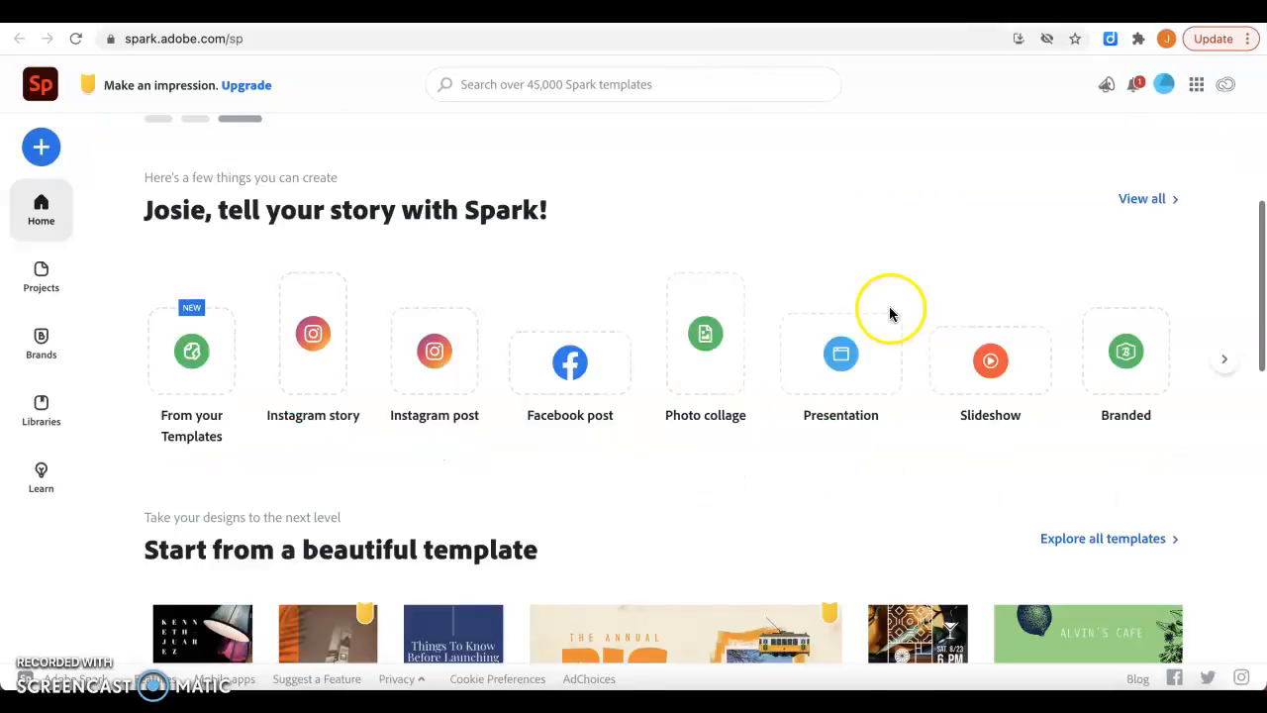
left_click(1010, 348)
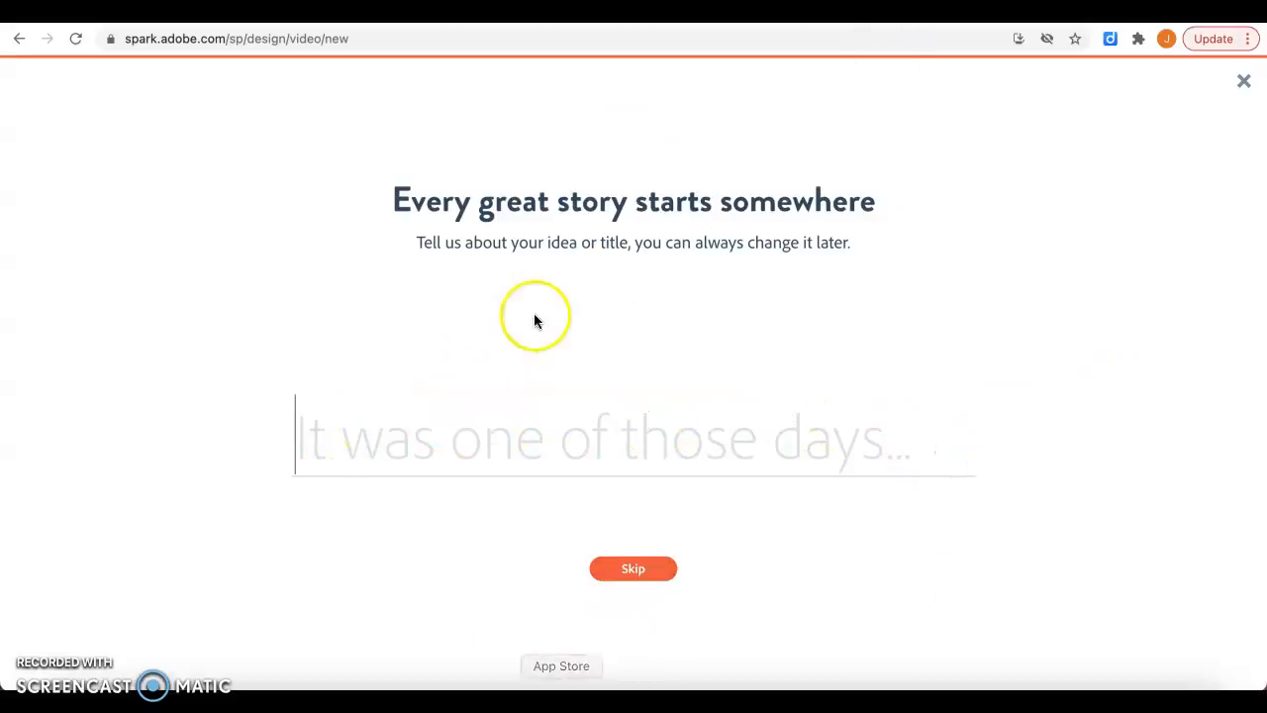
left_click(652, 580)
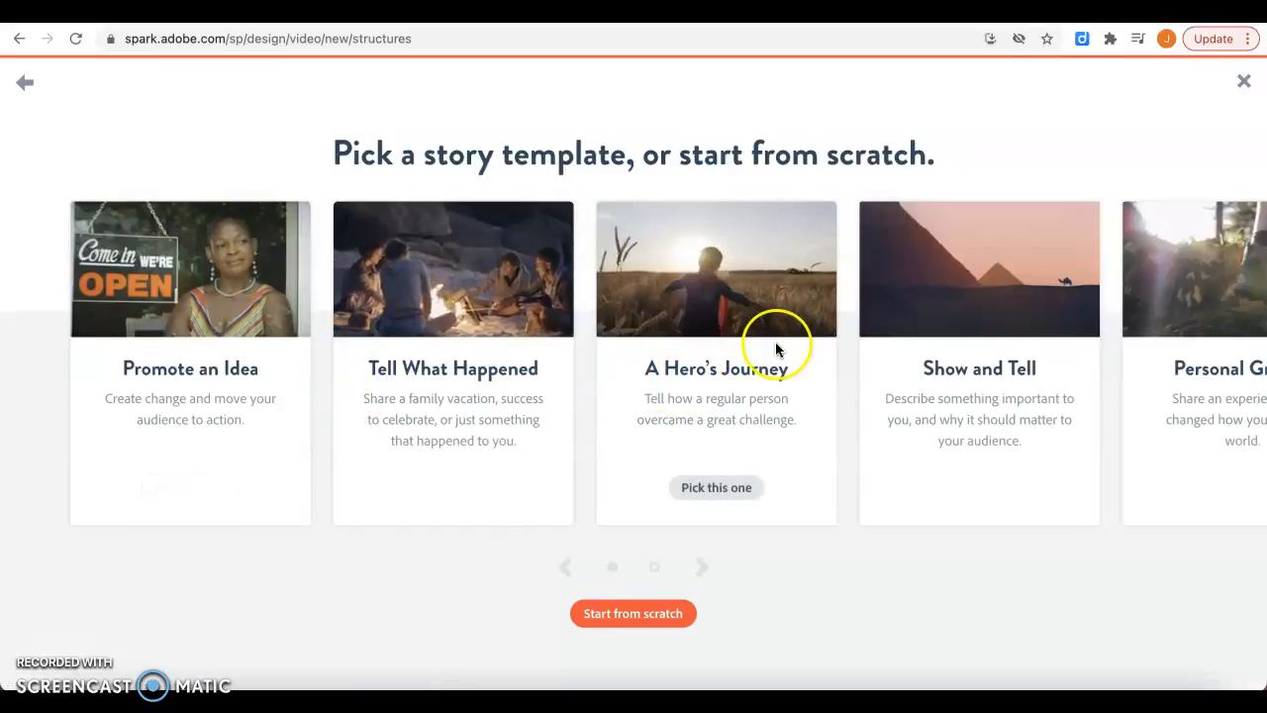
scroll(971, 351, "right", 10)
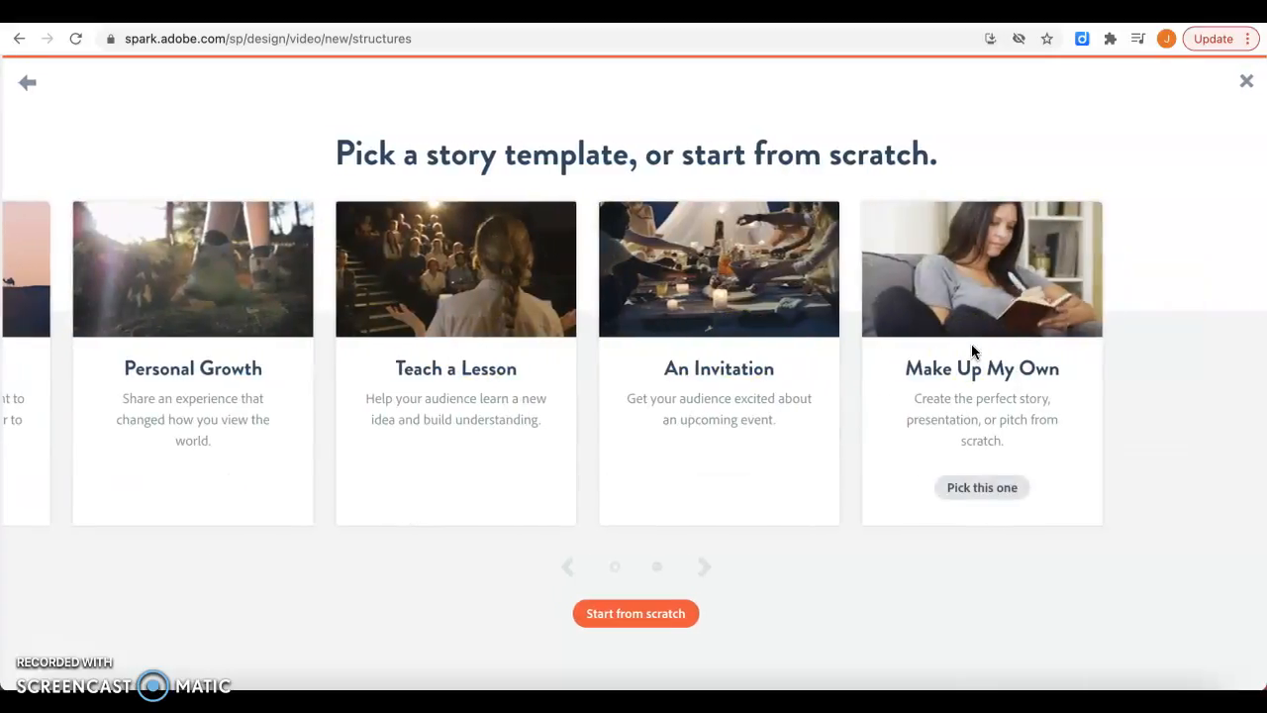
scroll(971, 351, "left", 10)
left_click(642, 624)
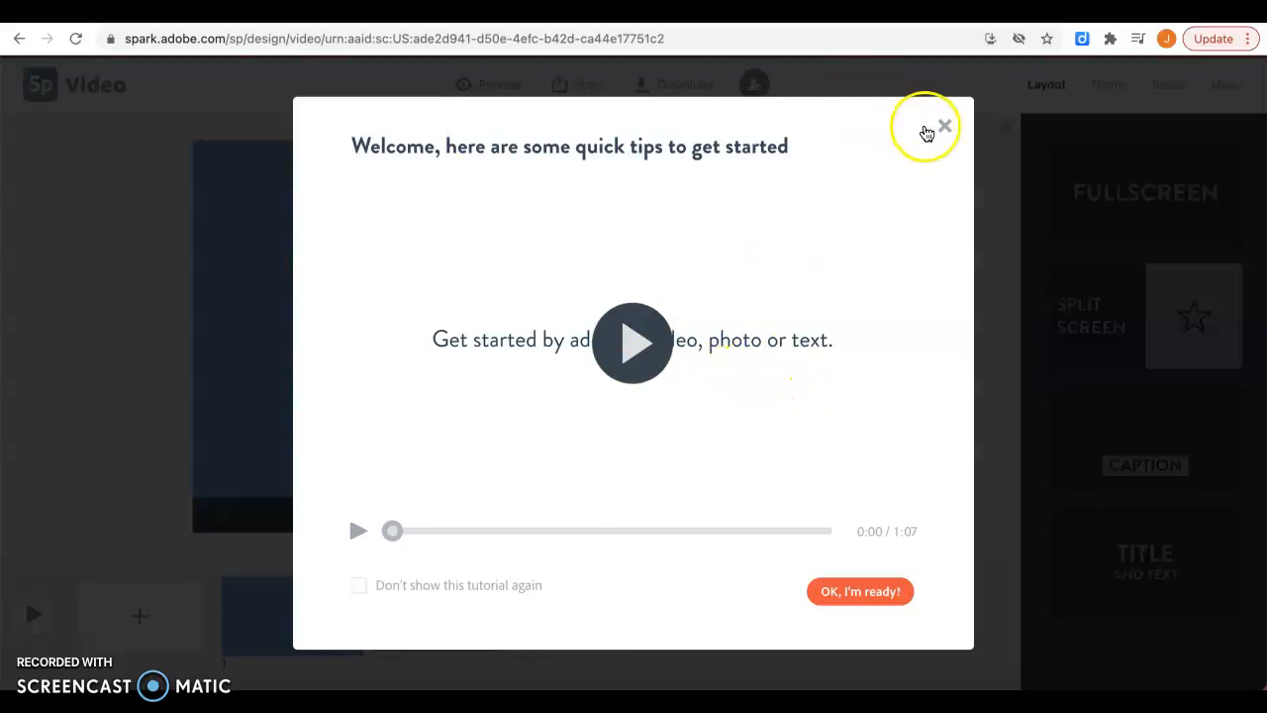
left_click(943, 127)
left_click(418, 495)
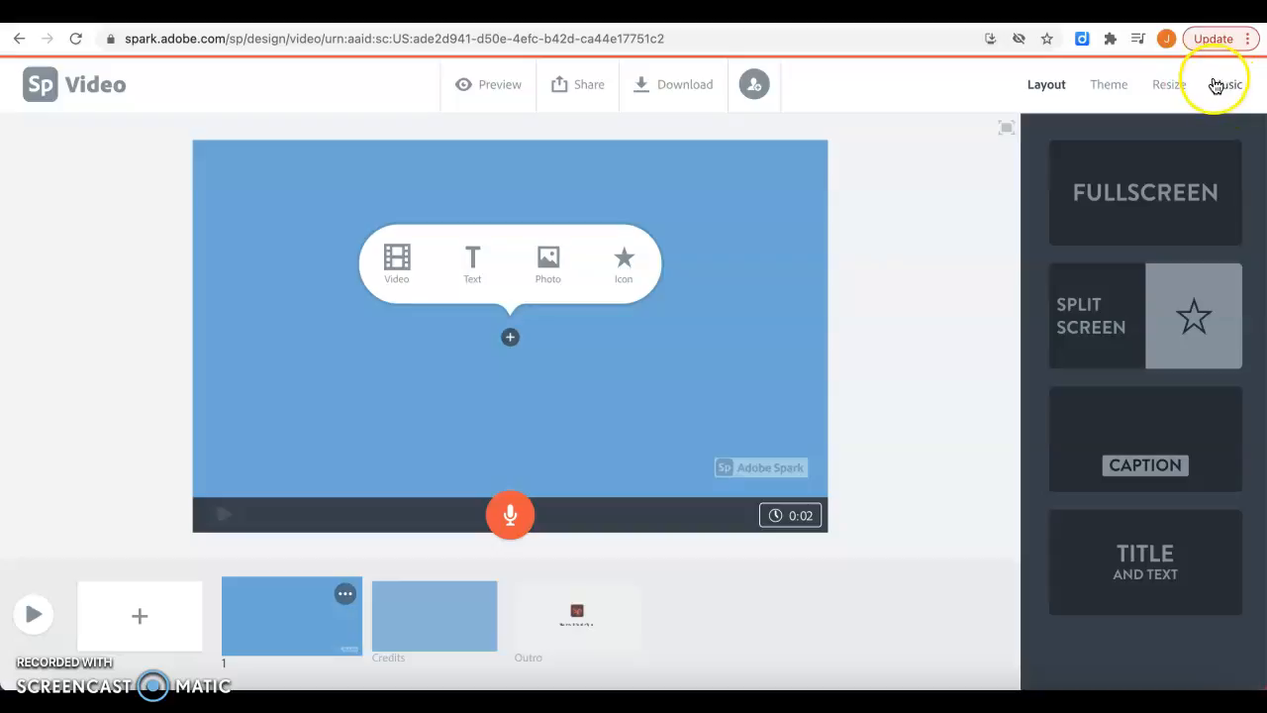
Step: Apply the Statement theme, found between Flair and Noir, to the video
left_click(1124, 89)
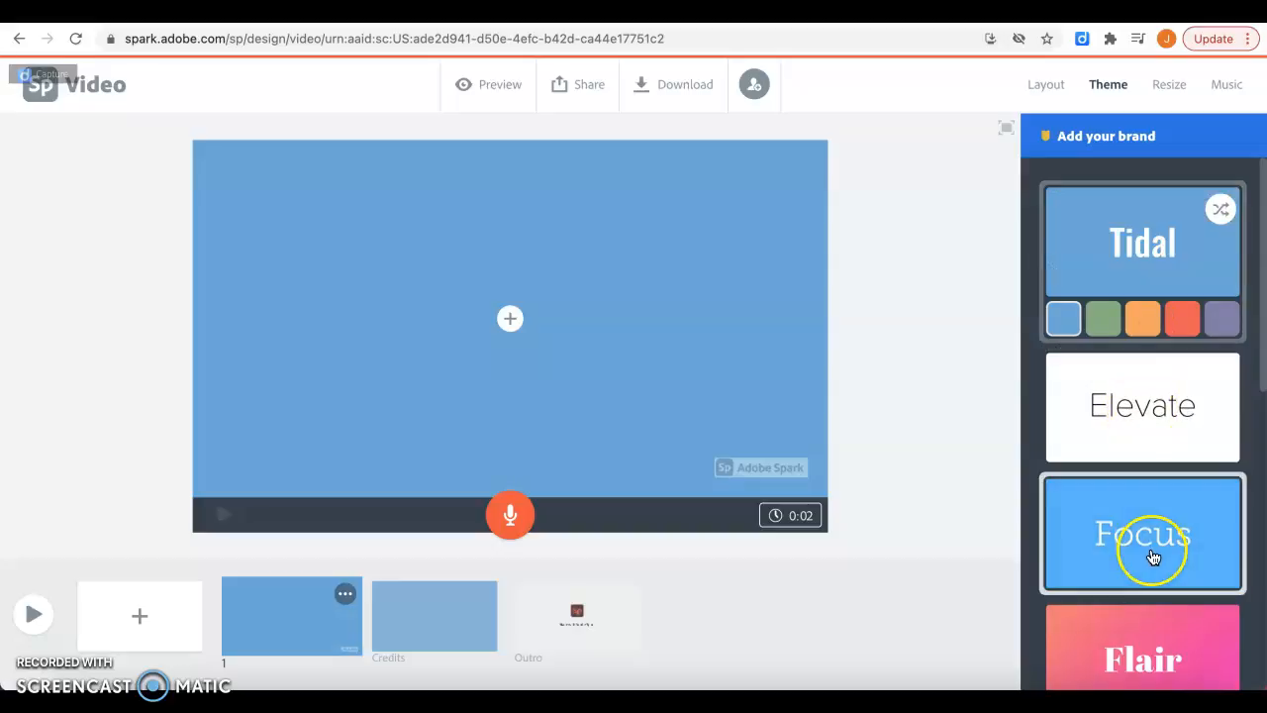
scroll(1146, 552, "down", 3)
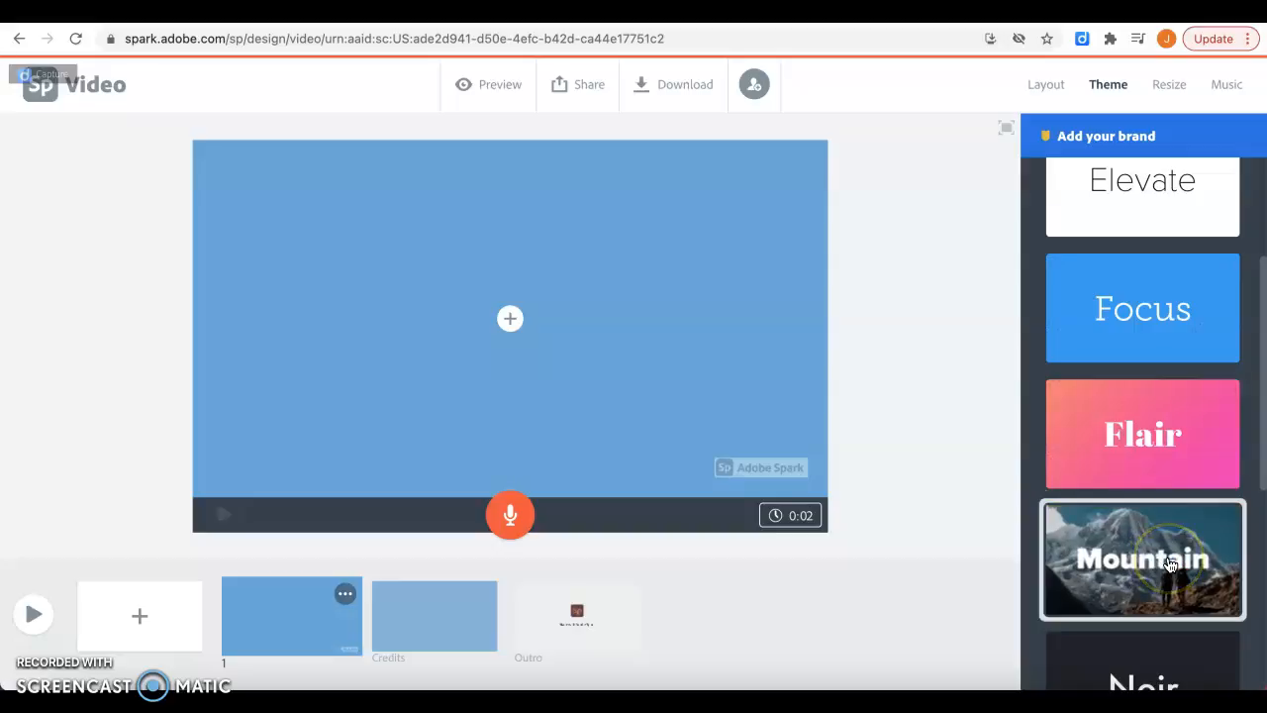
scroll(1158, 535, "down", 1)
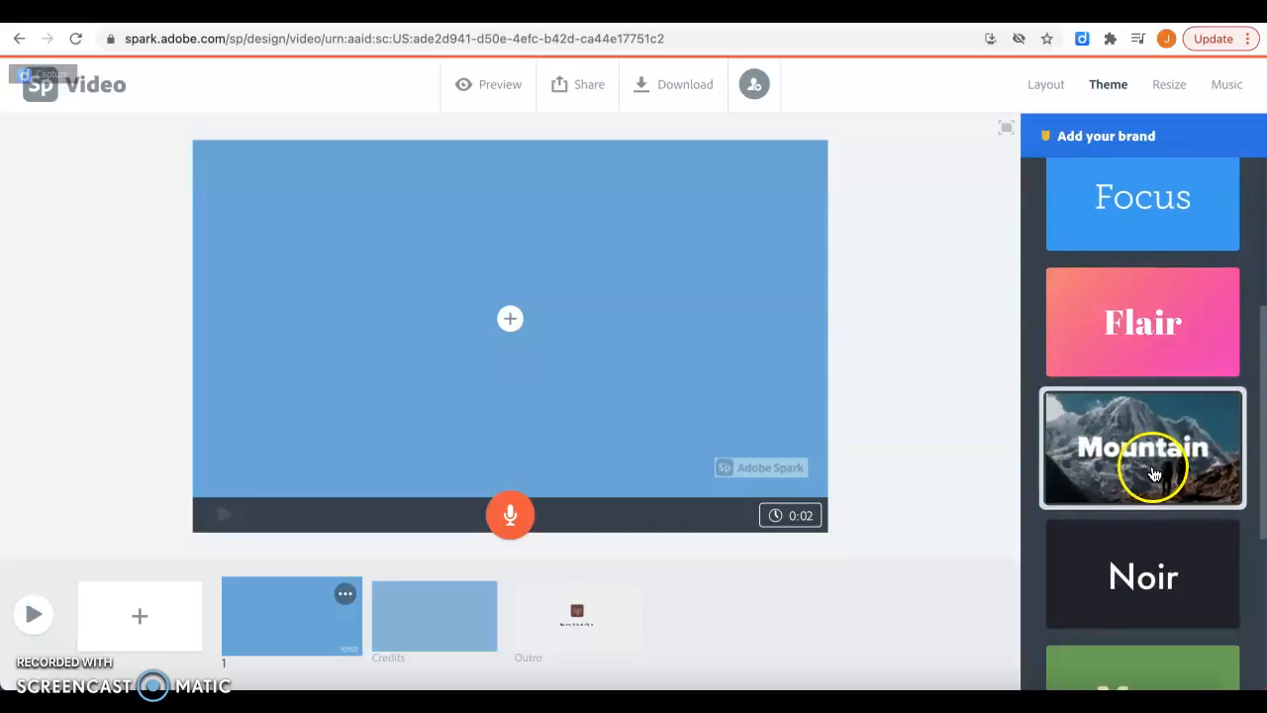
left_click(1152, 473)
left_click(1088, 458)
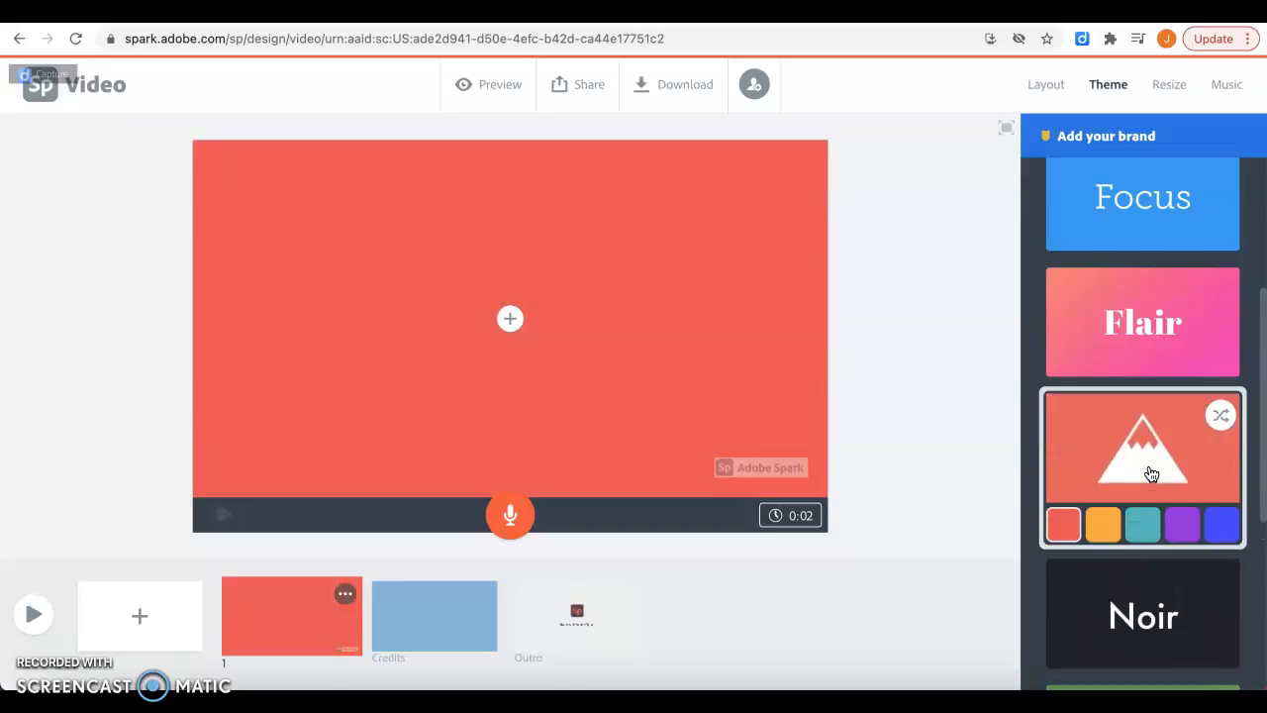
Step: Try the Statement theme's orange, teal and purple colours and return to red
left_click(1104, 525)
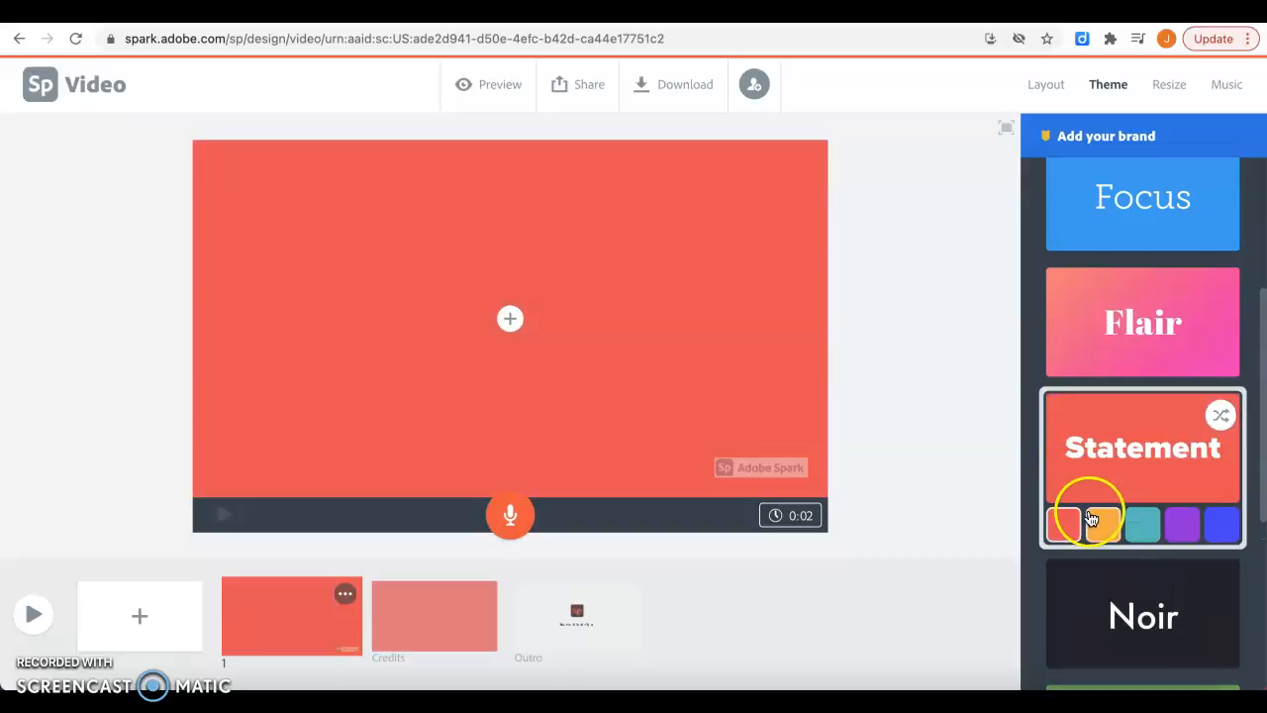
left_click(1143, 523)
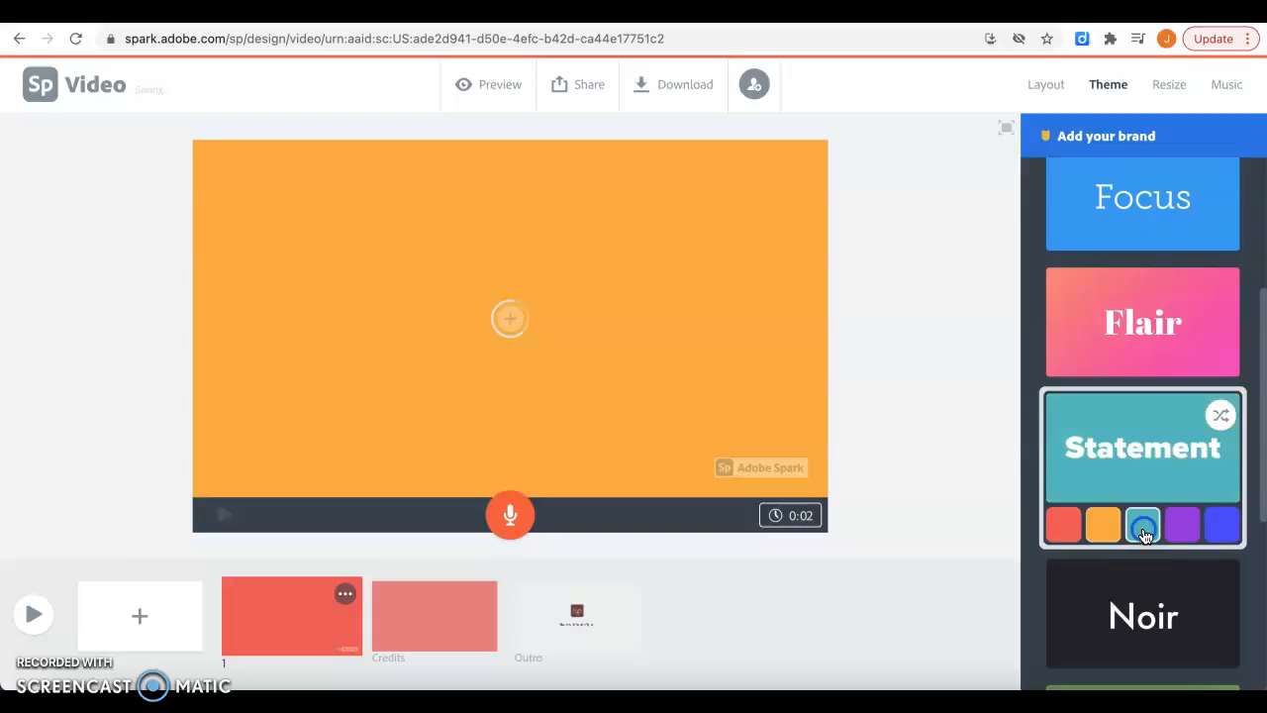
left_click(1185, 532)
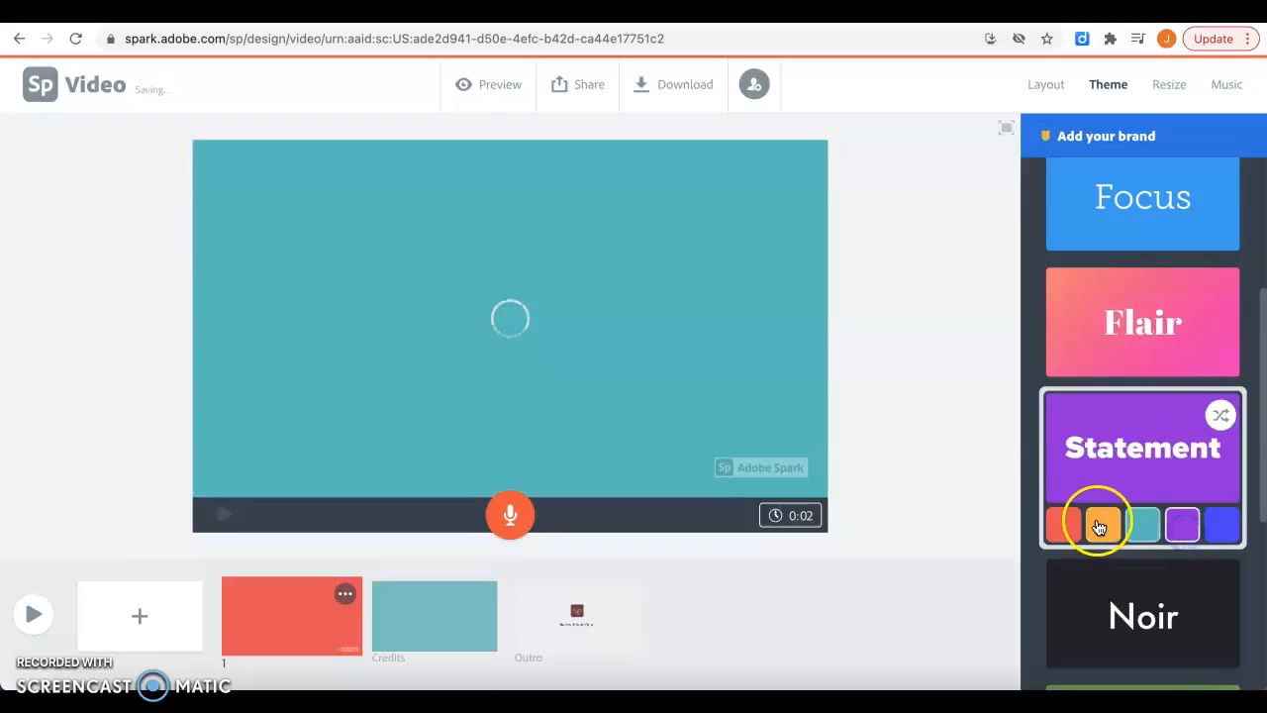
left_click(1066, 526)
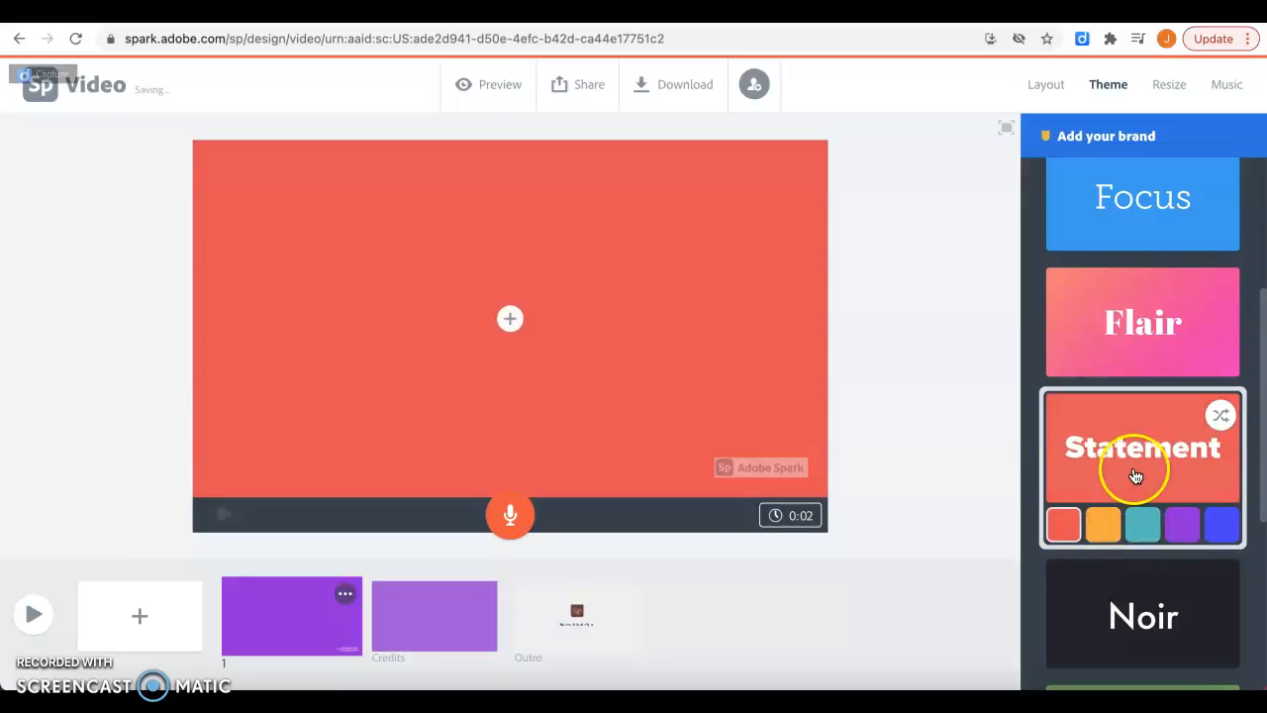
Step: Shuffle the Statement theme to its white-background variation and choose teal as its colour
left_click(1218, 416)
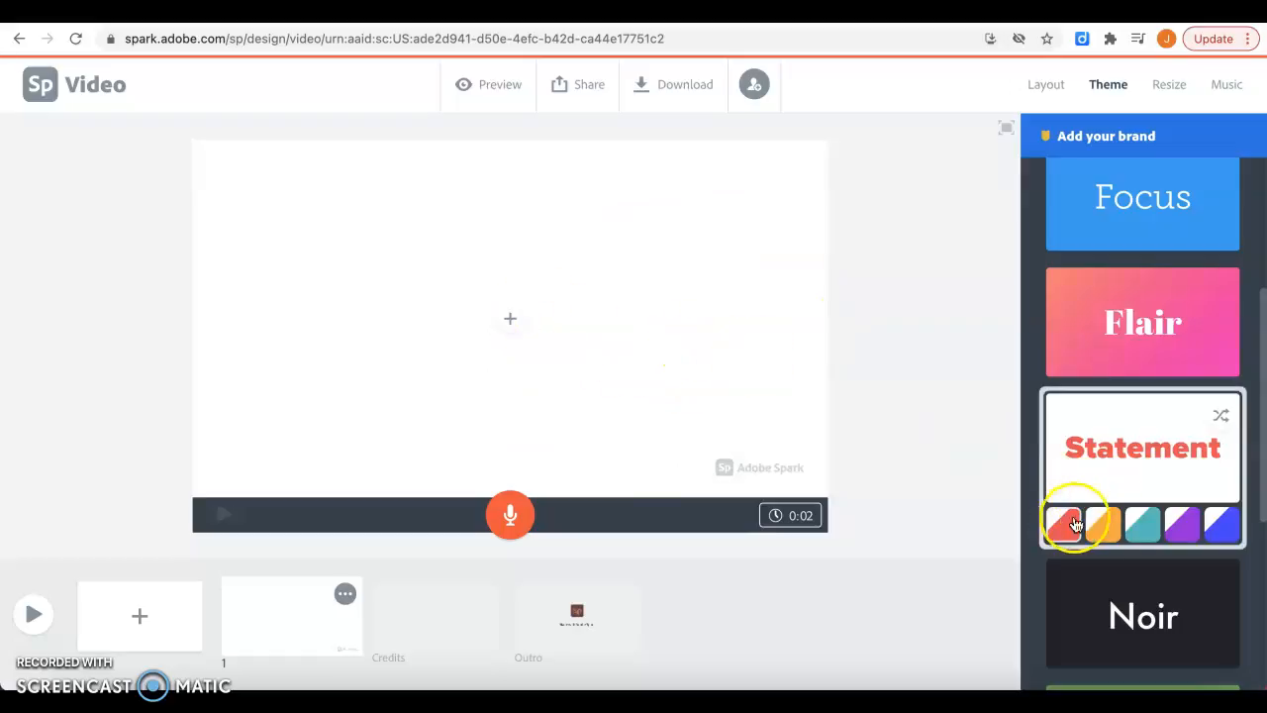
left_click(1143, 526)
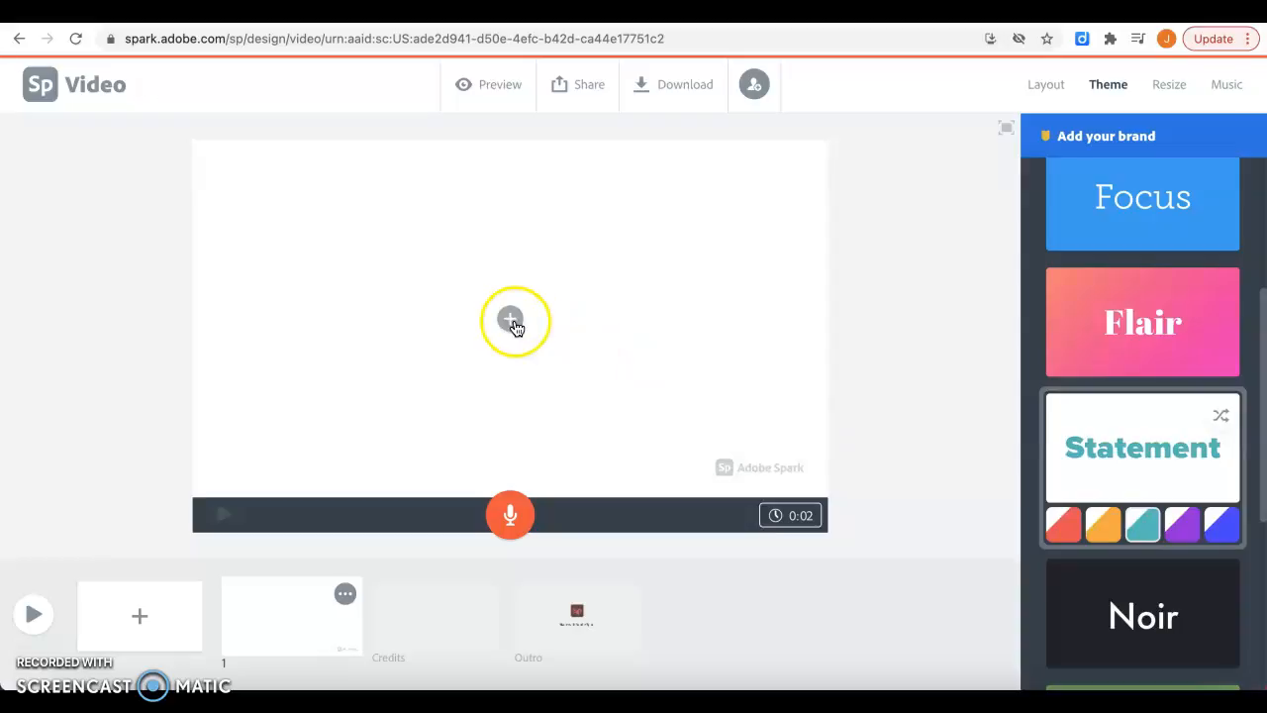
Step: Add a text element to the first slide reading "Daedalus and His Son"
left_click(510, 316)
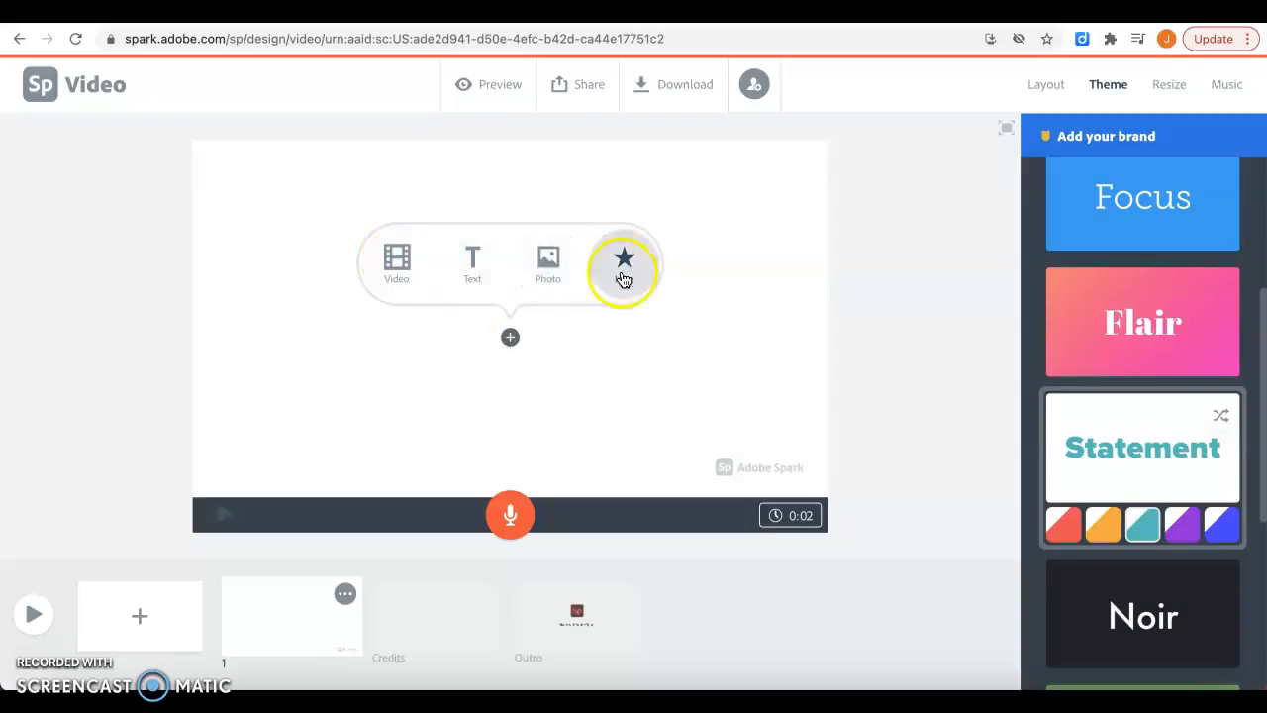
left_click(488, 262)
left_click(538, 320)
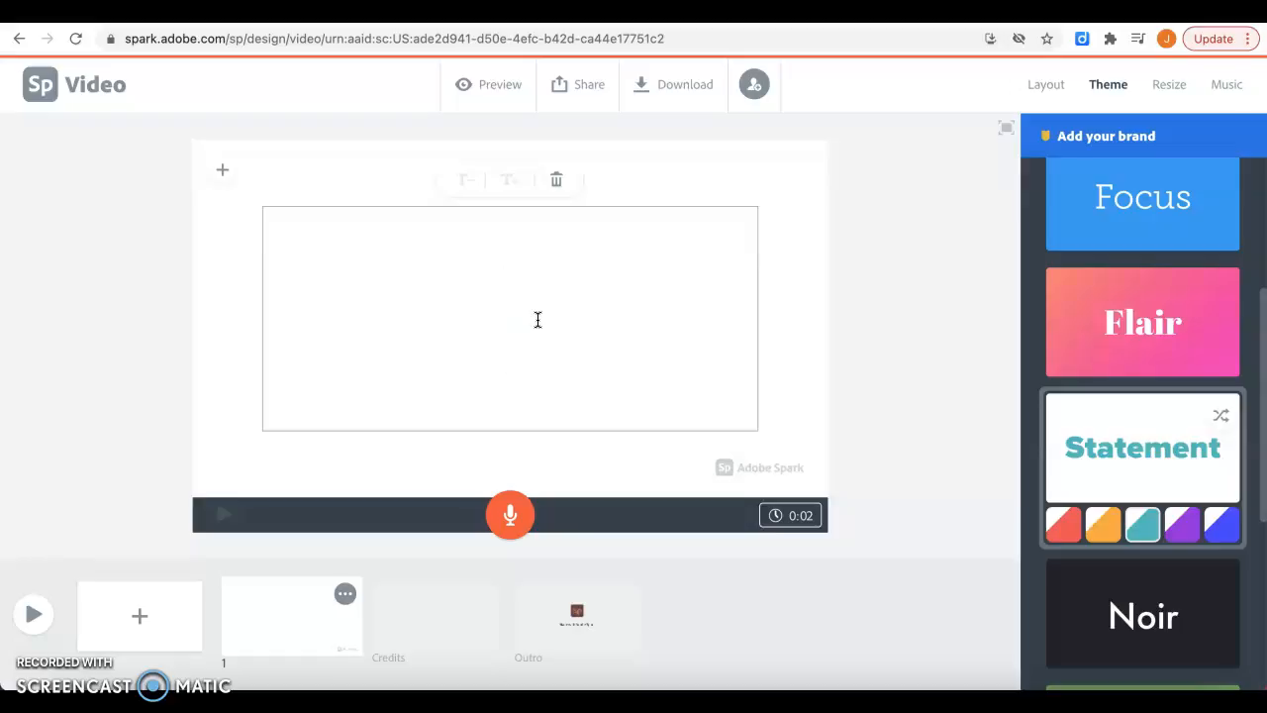
type("Da")
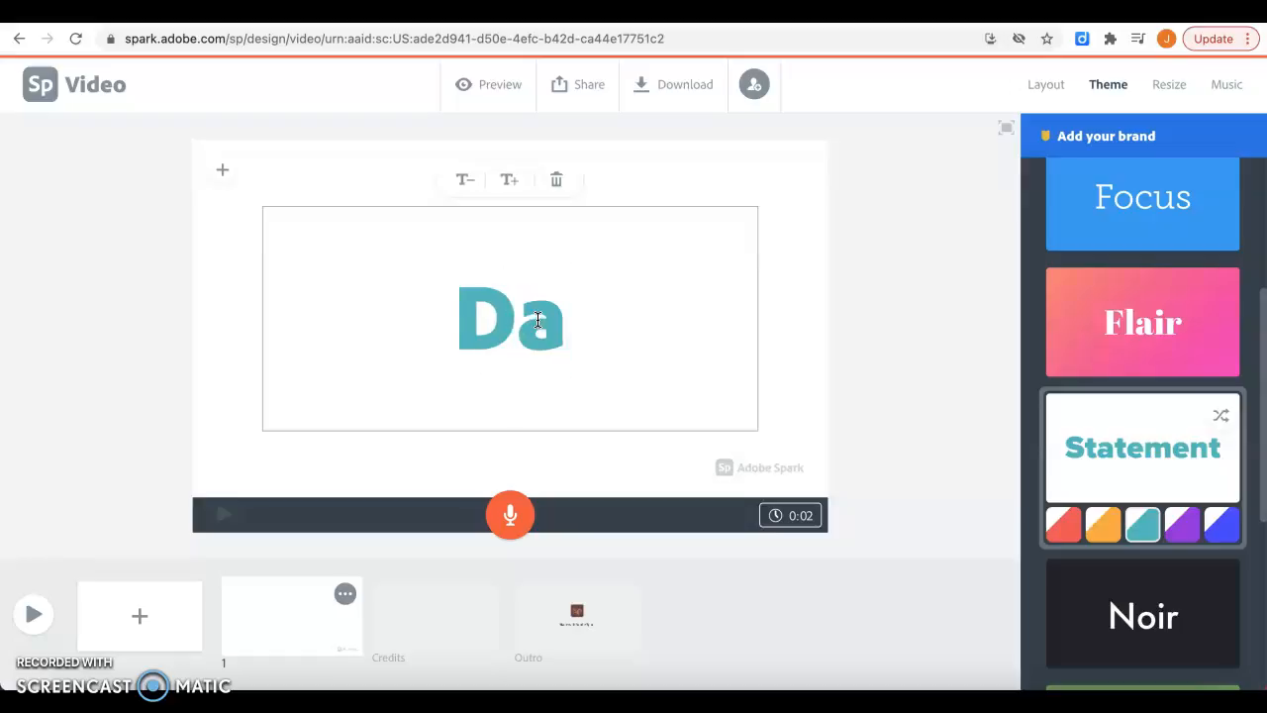
type("e")
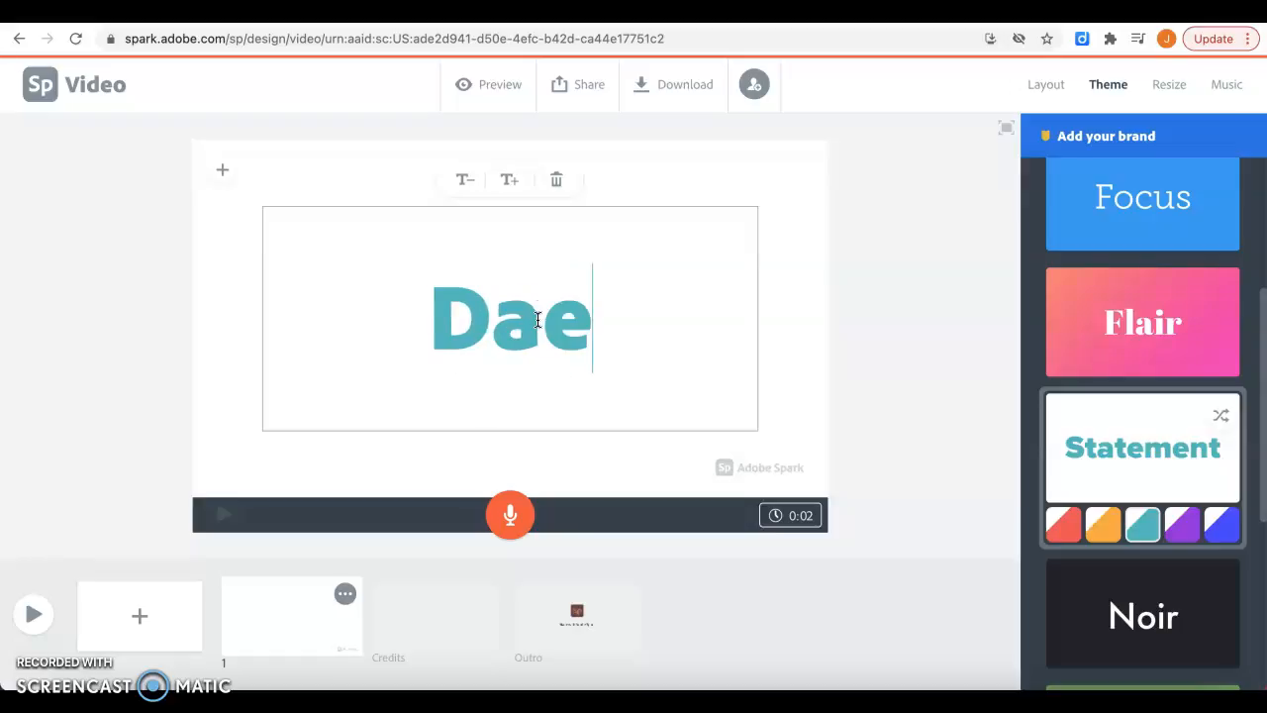
type("dalus and His Son")
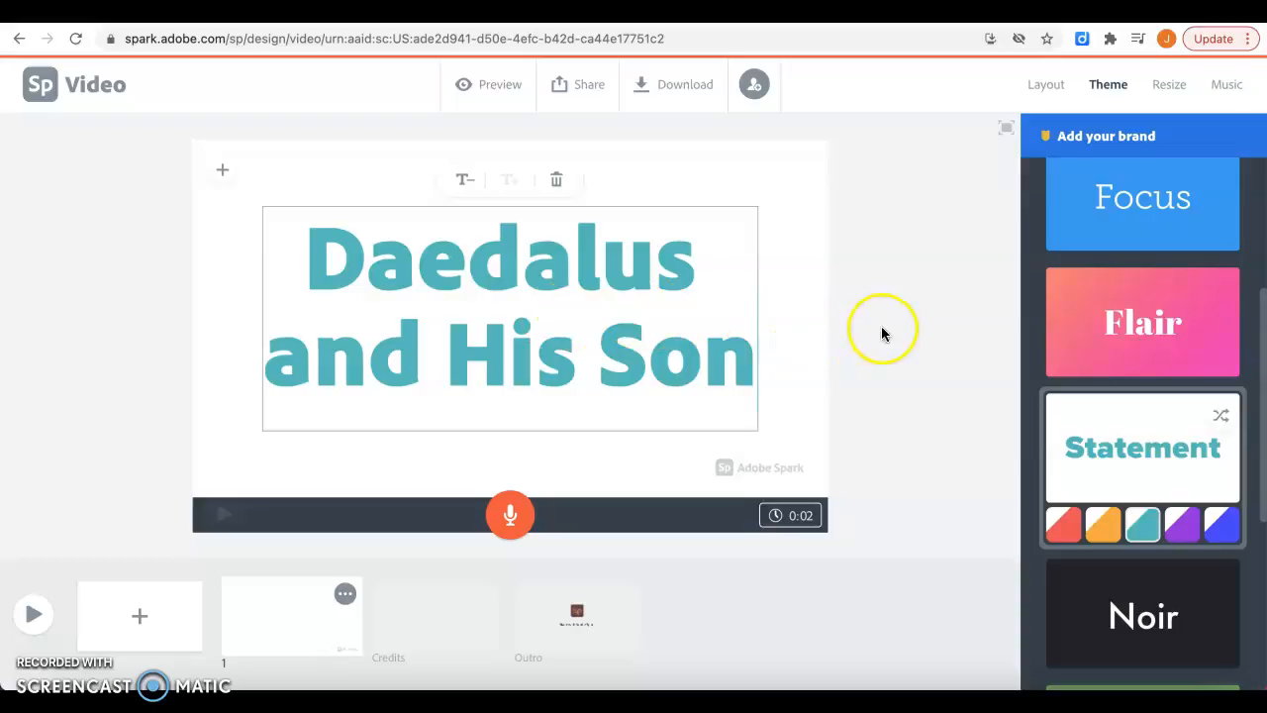
Step: Finish the title text and switch the first slide's layout to Title and Text
left_click(1049, 91)
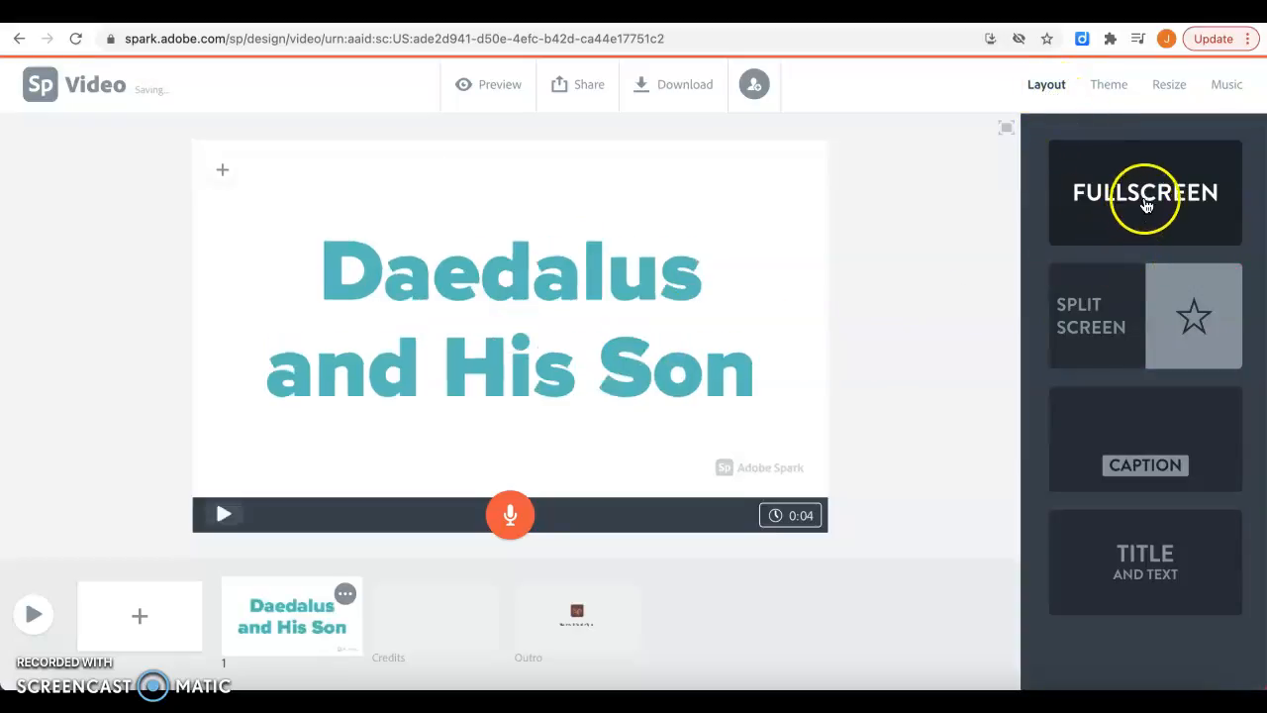
scroll(1145, 510, "down", 1)
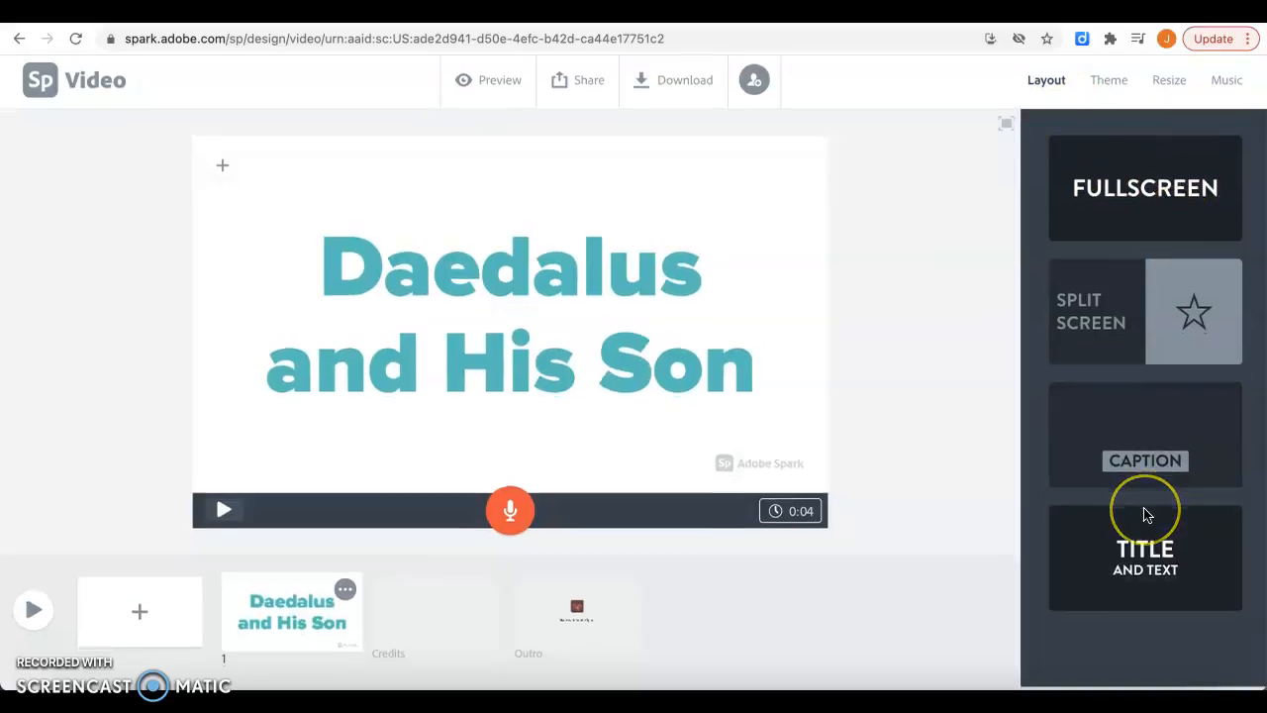
scroll(1145, 514, "up", 1)
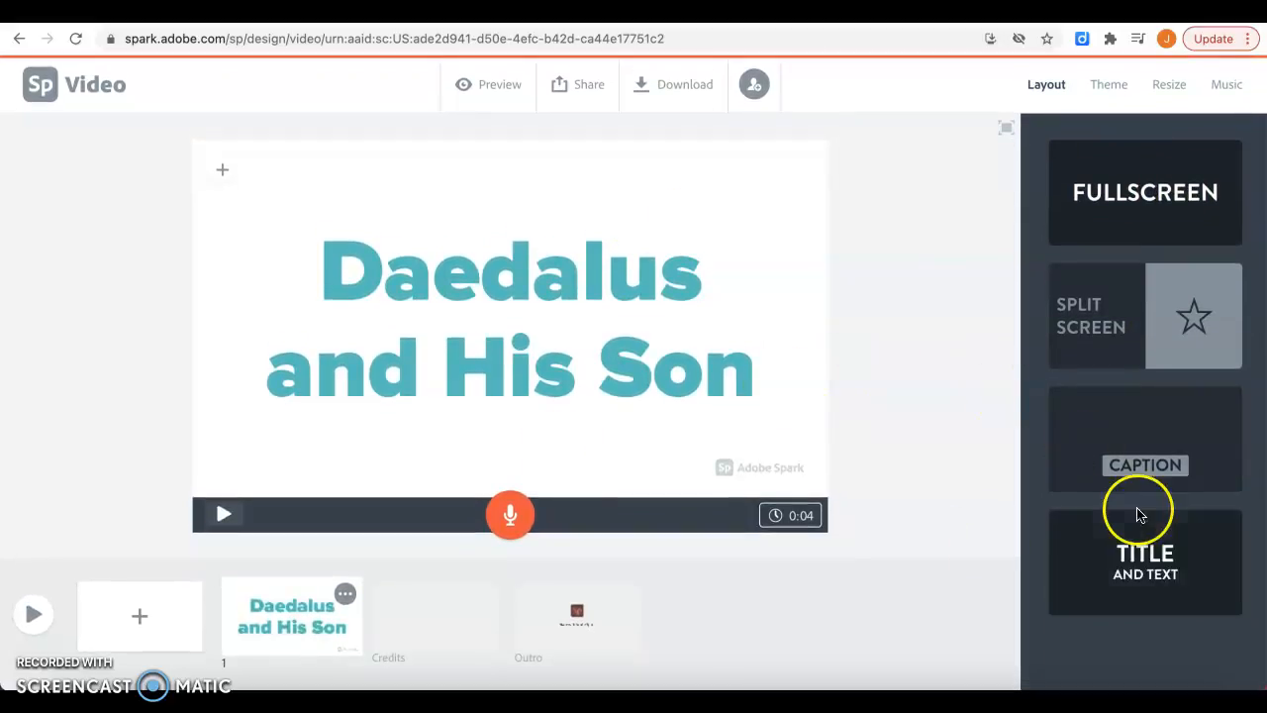
left_click(1146, 566)
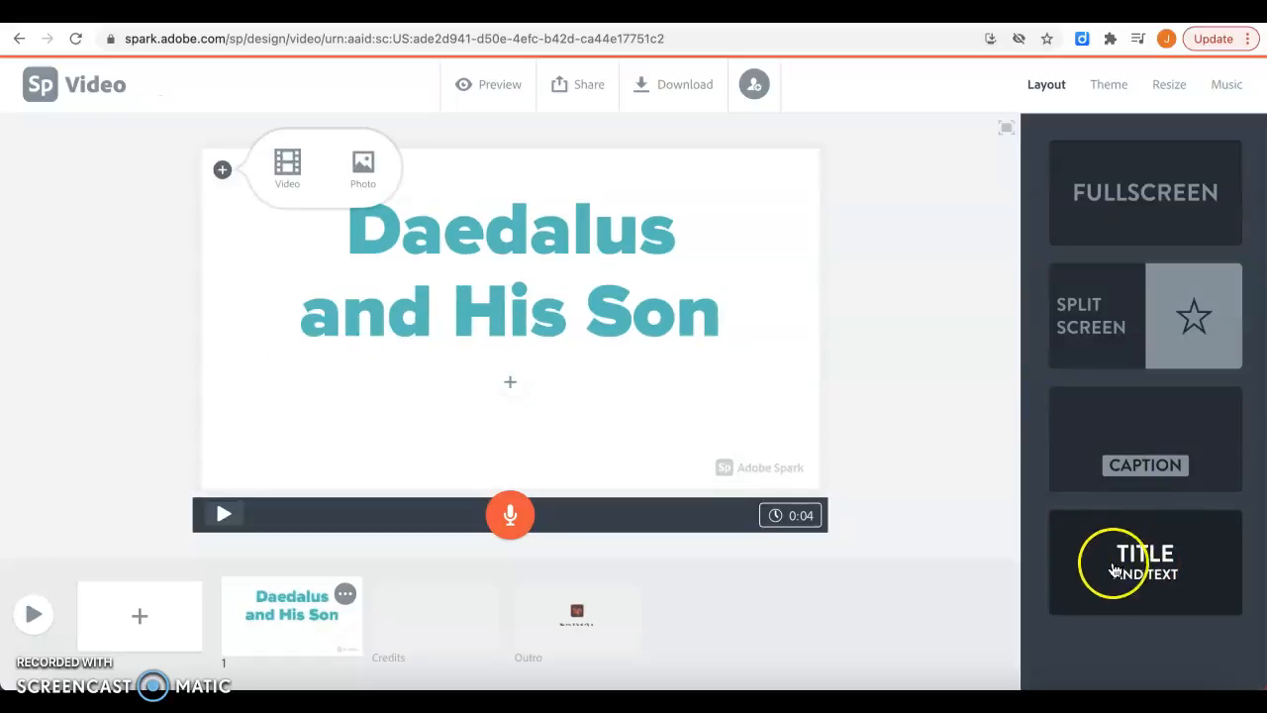
Step: Add a byline with the author's name in the empty text area beneath the slide title
left_click(534, 374)
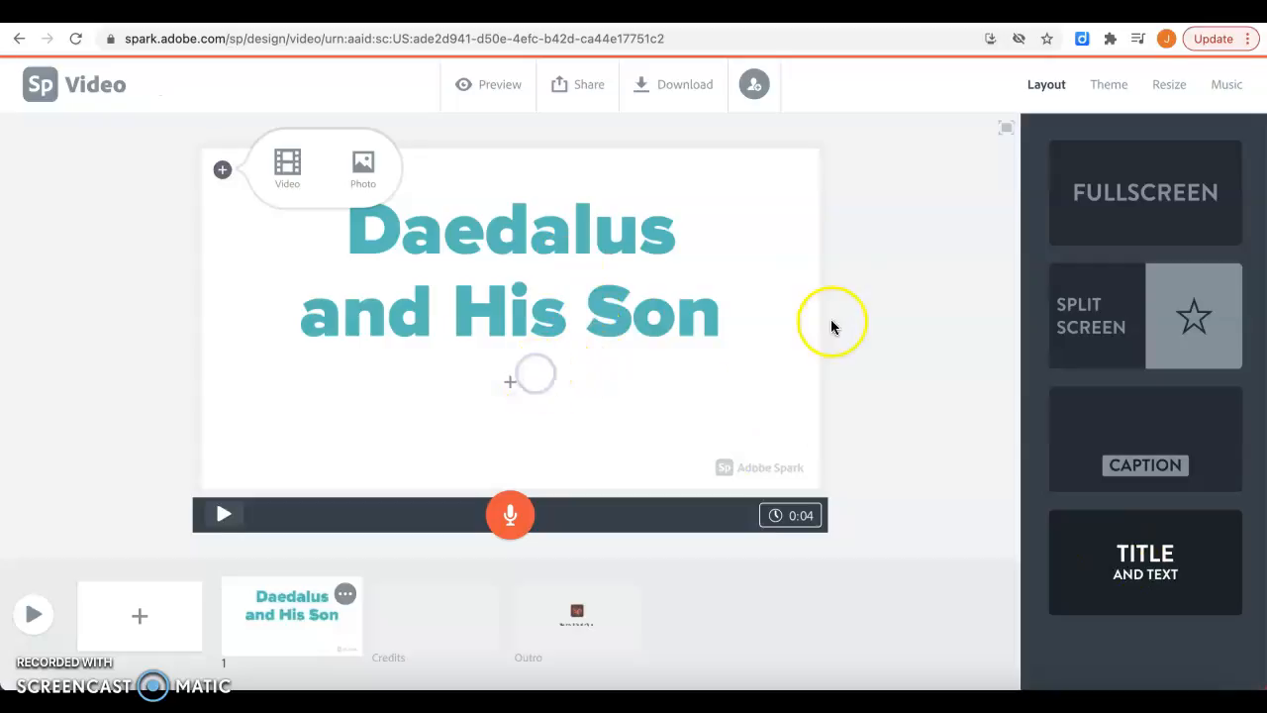
left_click(899, 304)
left_click(549, 299)
left_click(542, 368)
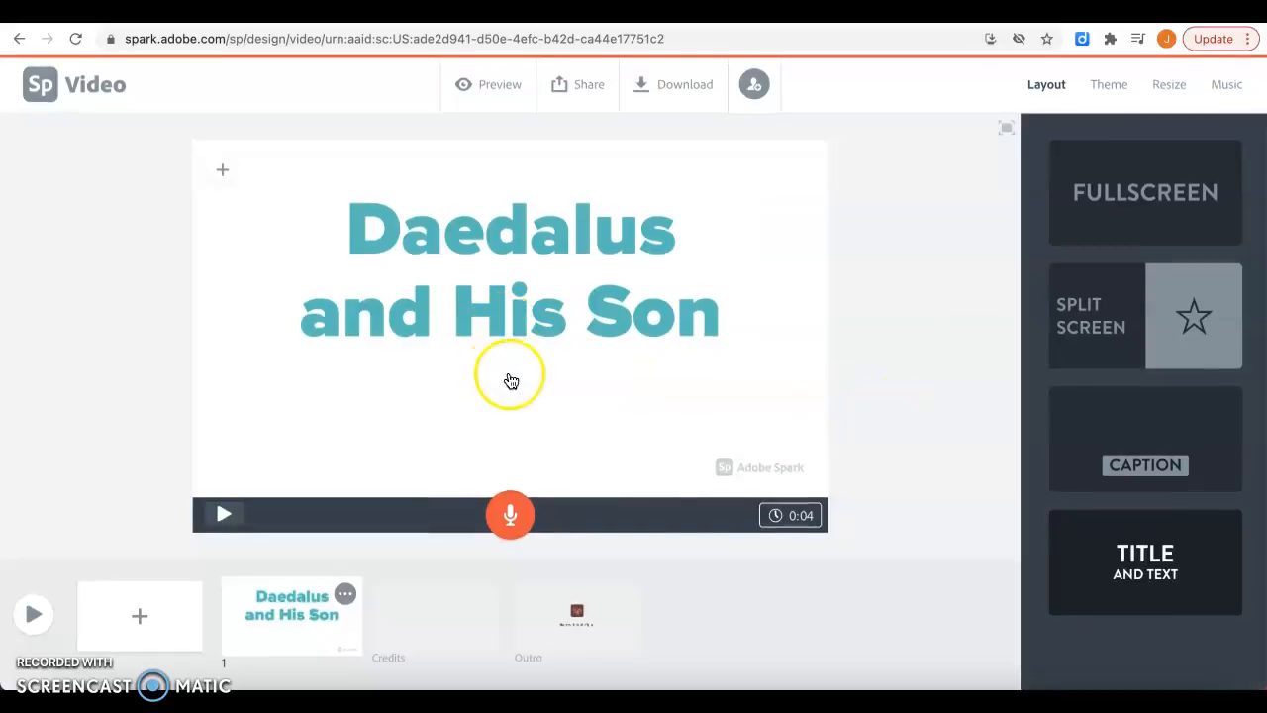
left_click(505, 381)
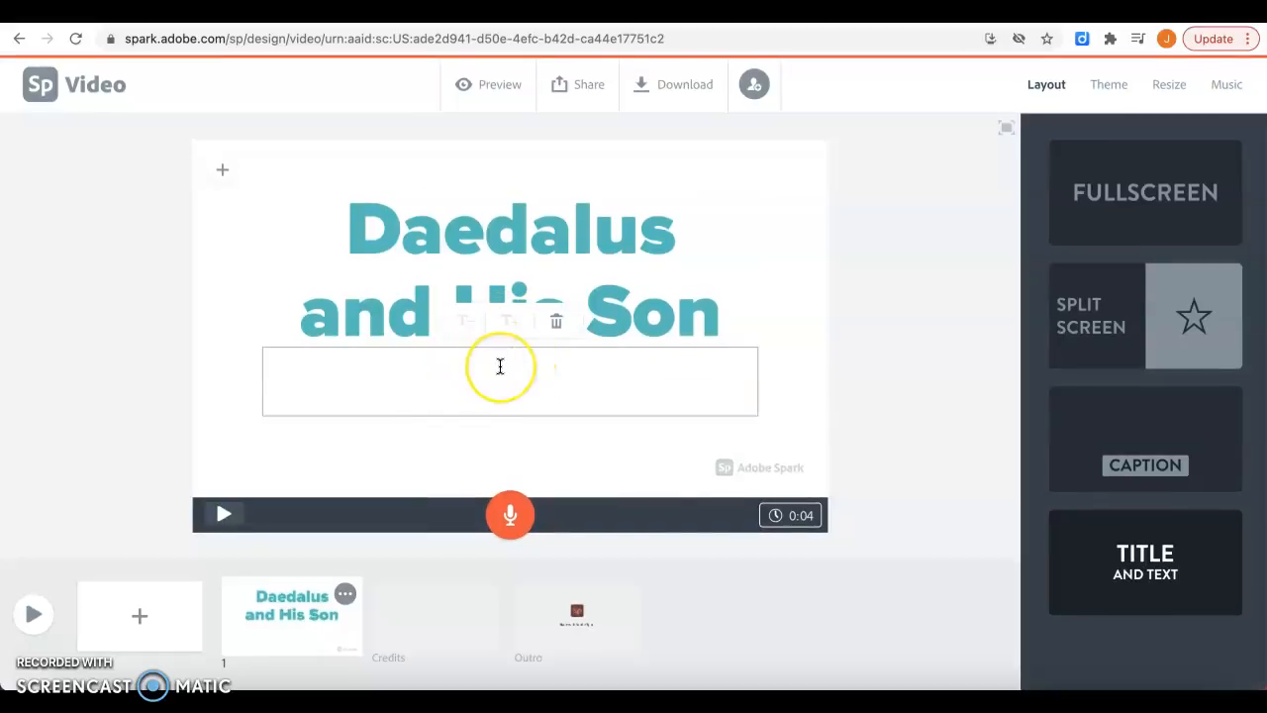
type("by Ms. O")
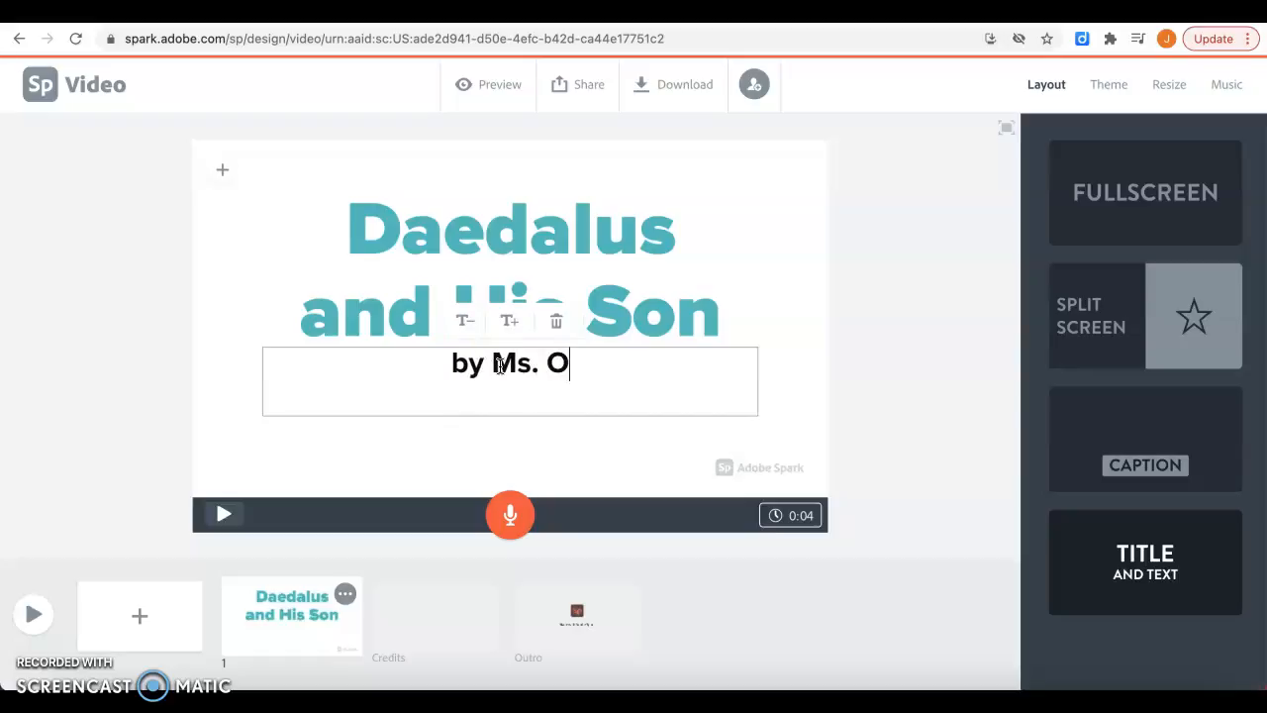
left_click(846, 331)
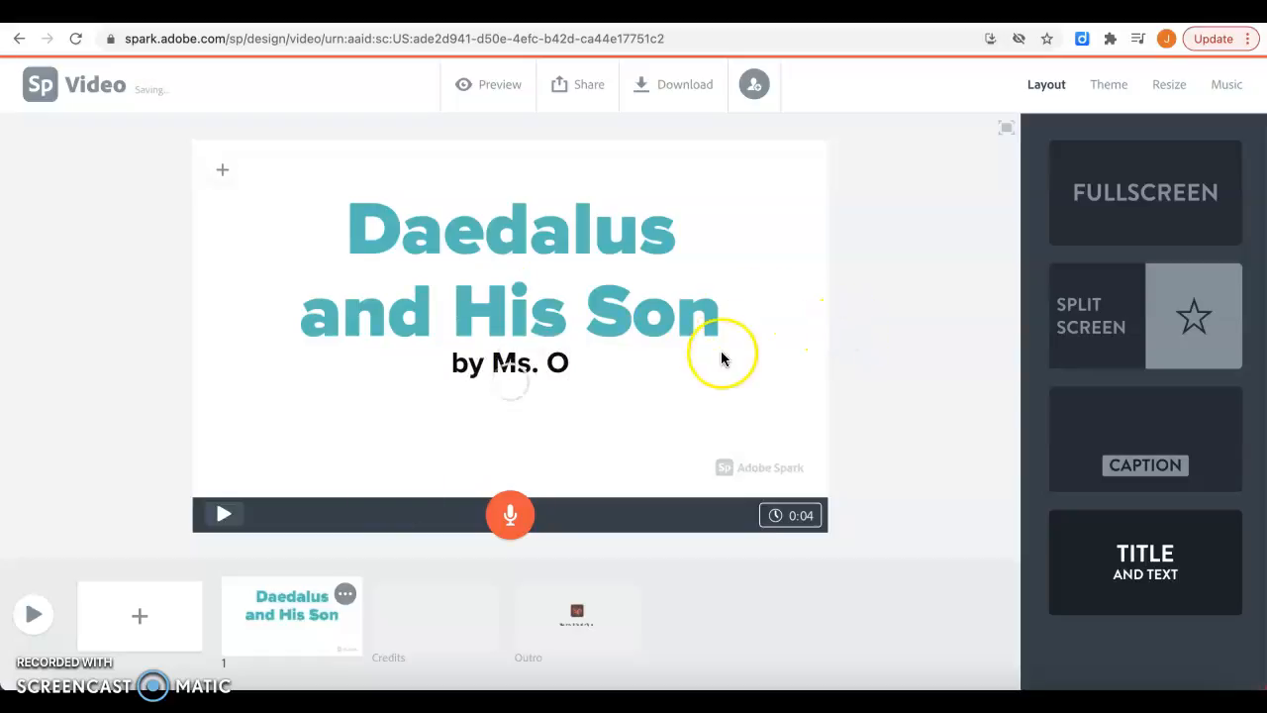
Step: Reposition the title and byline on the slide so they sit right-aligned at mid-height
left_click_drag(540, 314, 474, 387)
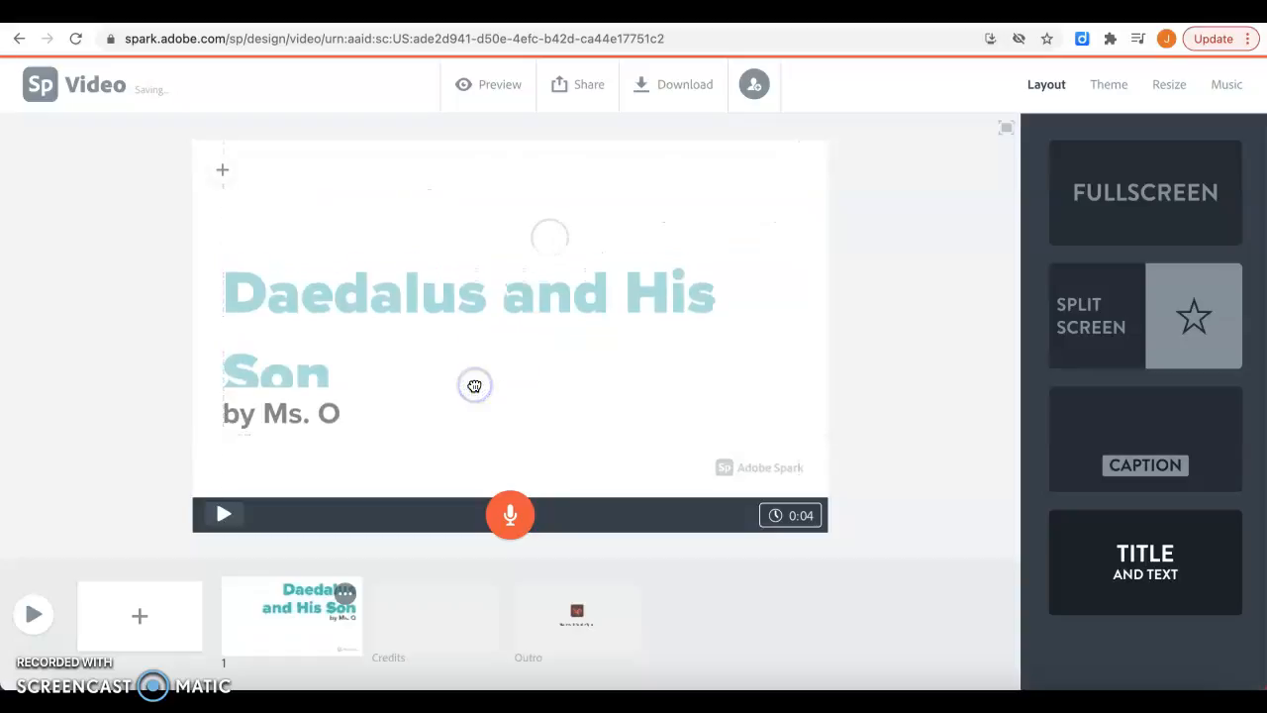
left_click_drag(389, 359, 498, 333)
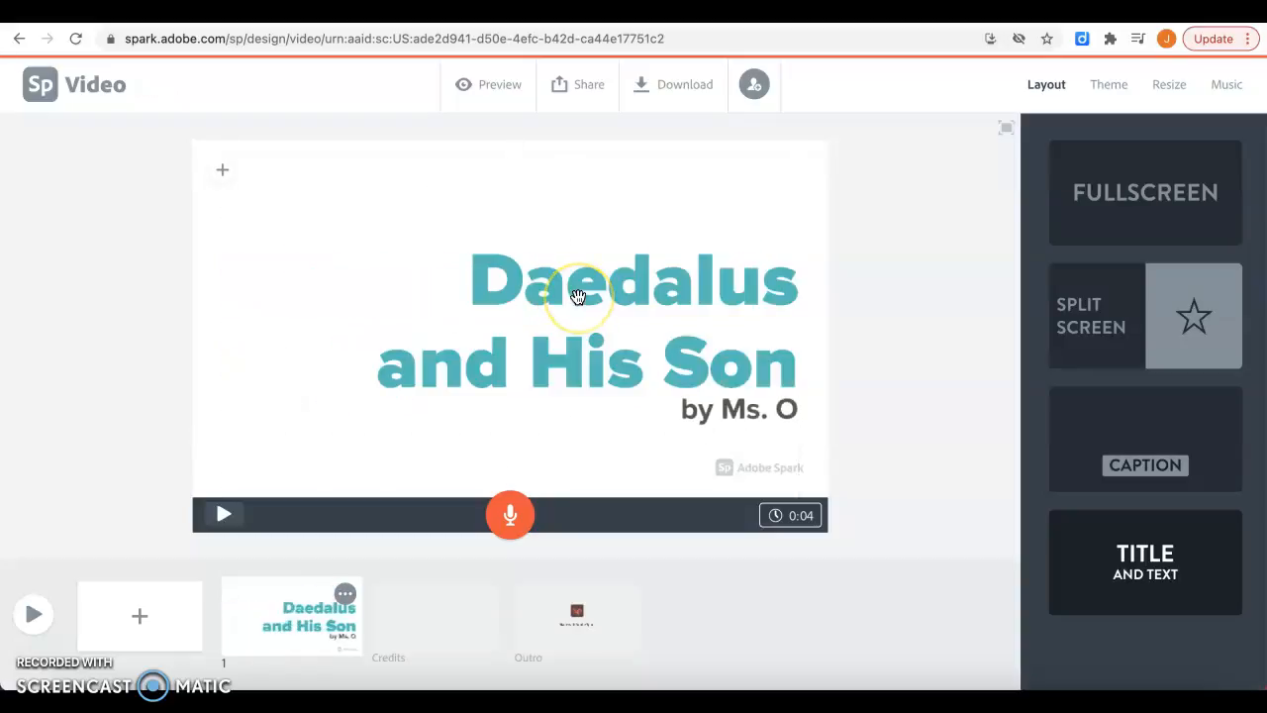
left_click_drag(578, 297, 588, 294)
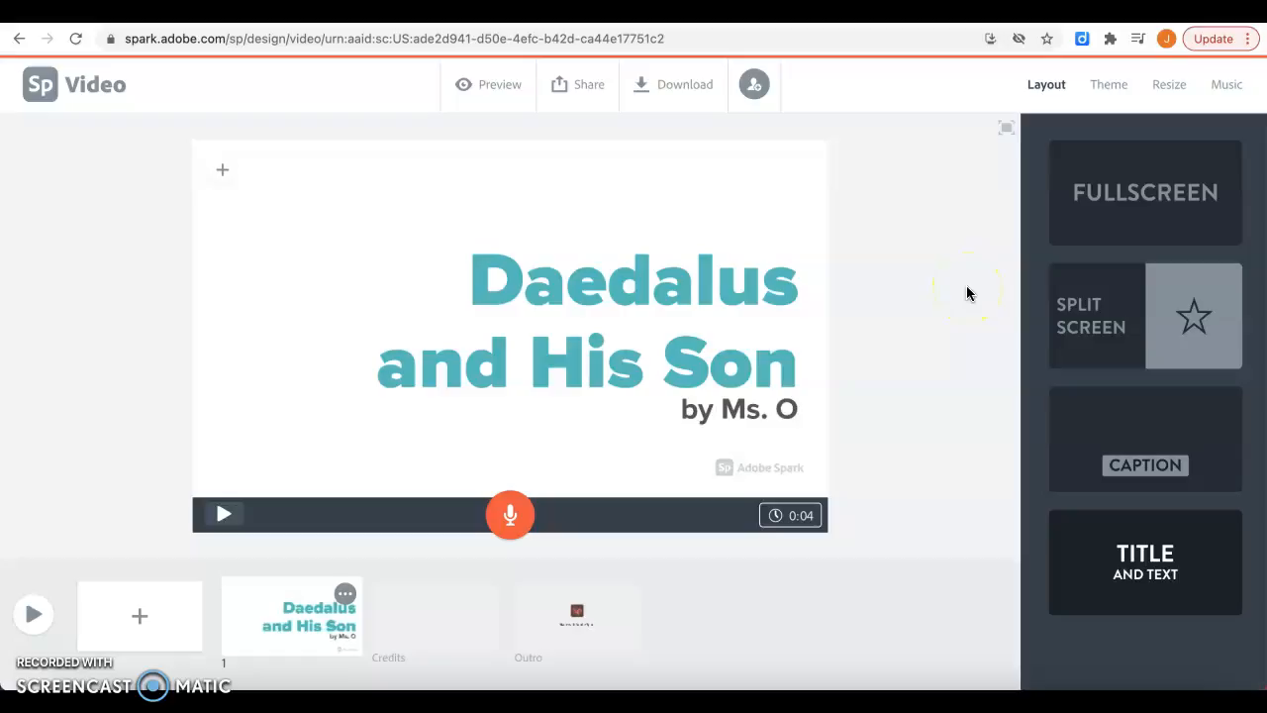
Step: Add a second slide and start a photo upload for it from the Daedalus & Icarus folder on the Desktop
left_click(150, 606)
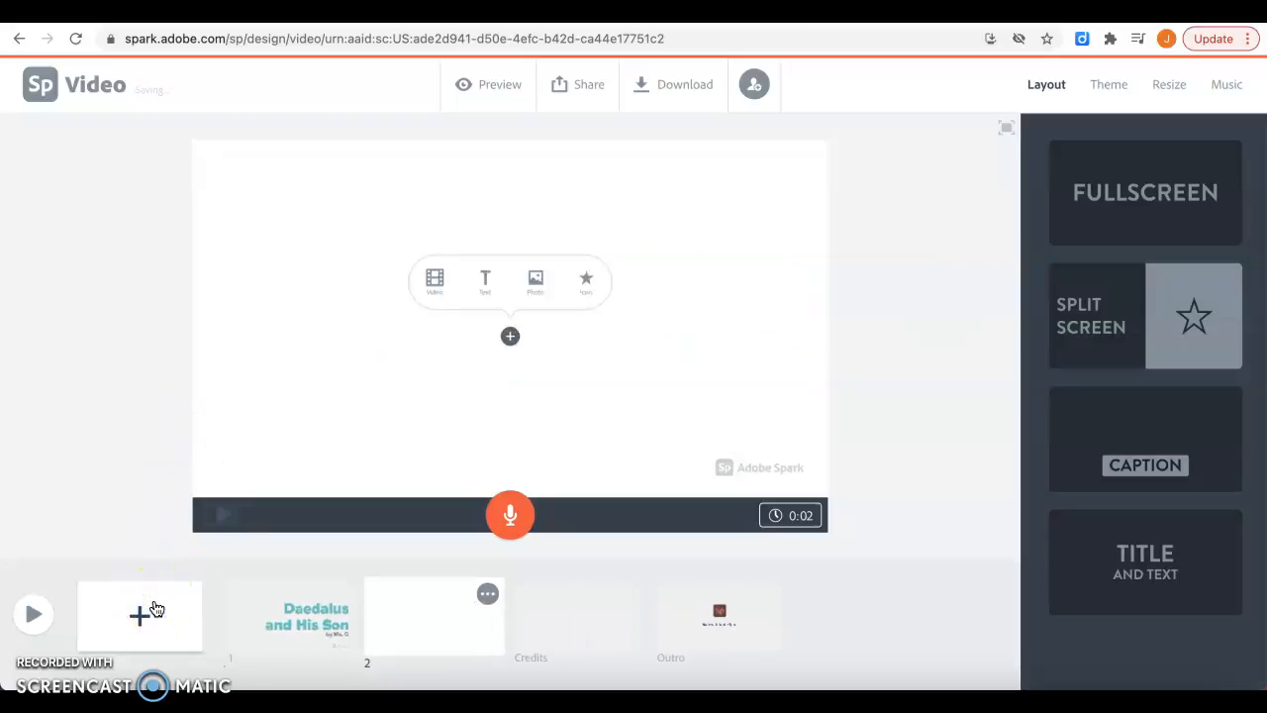
left_click(422, 618)
left_click(468, 428)
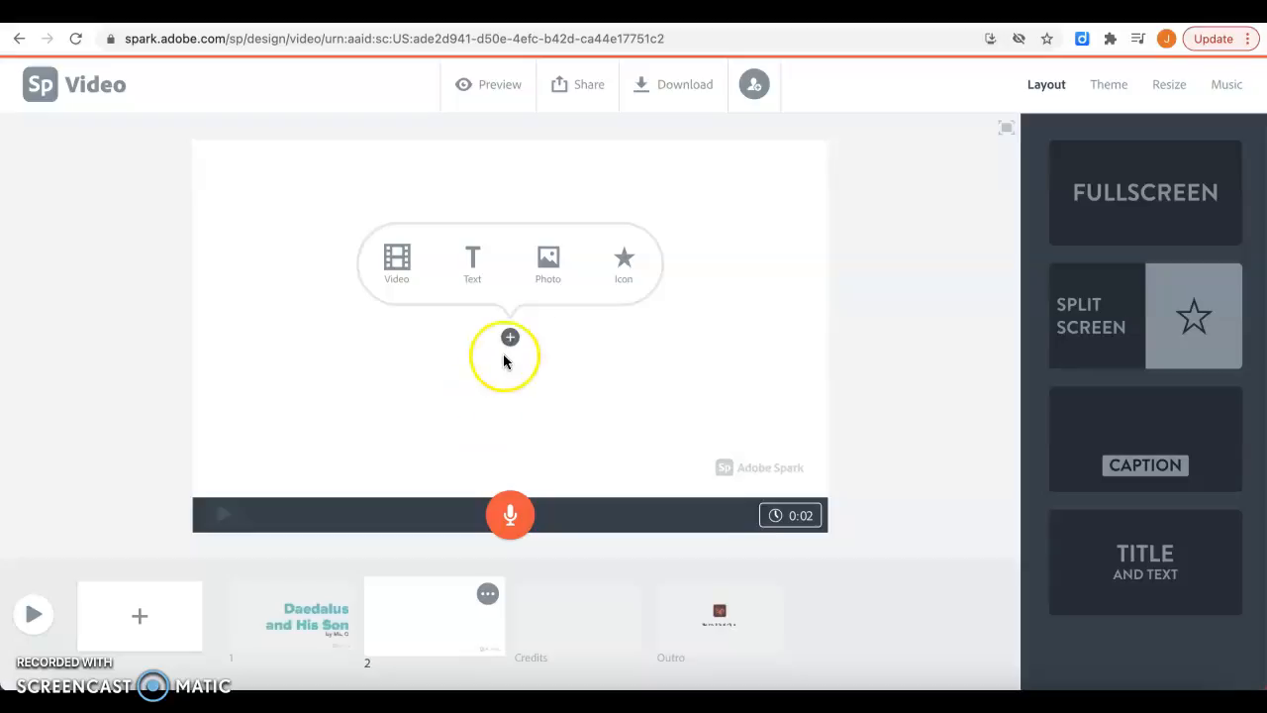
left_click(553, 281)
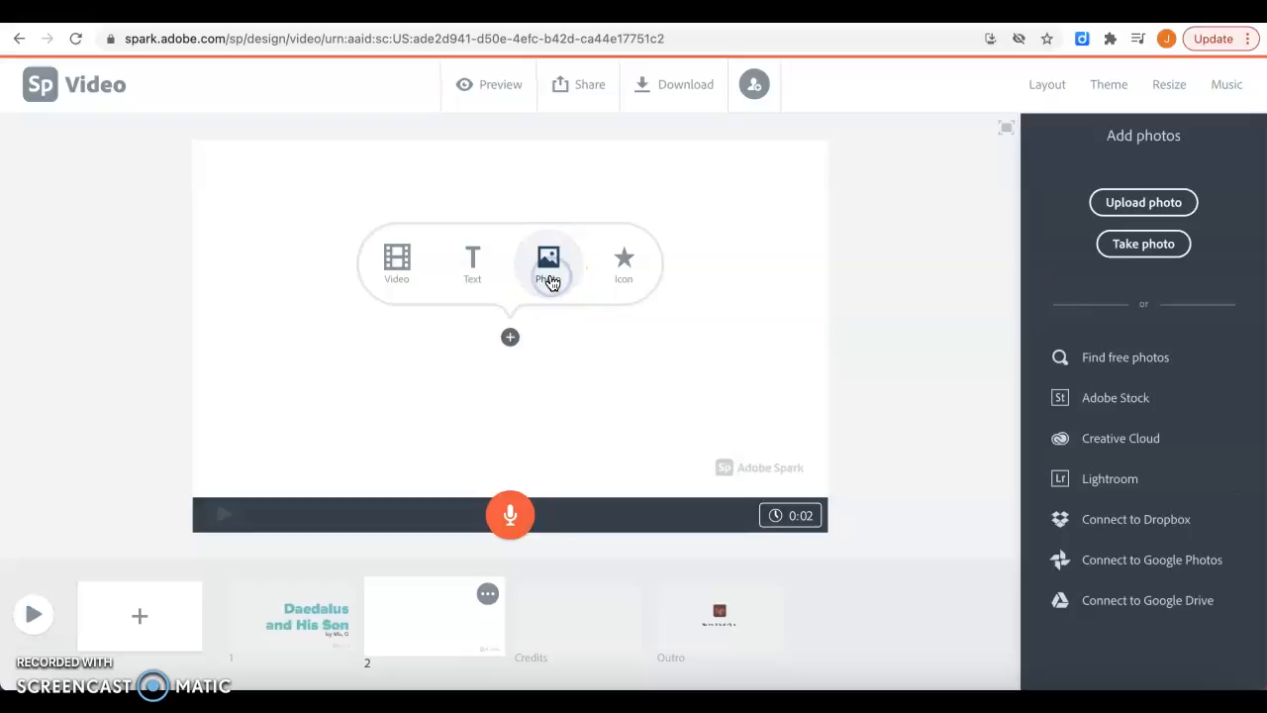
left_click(1187, 203)
left_click(1187, 203)
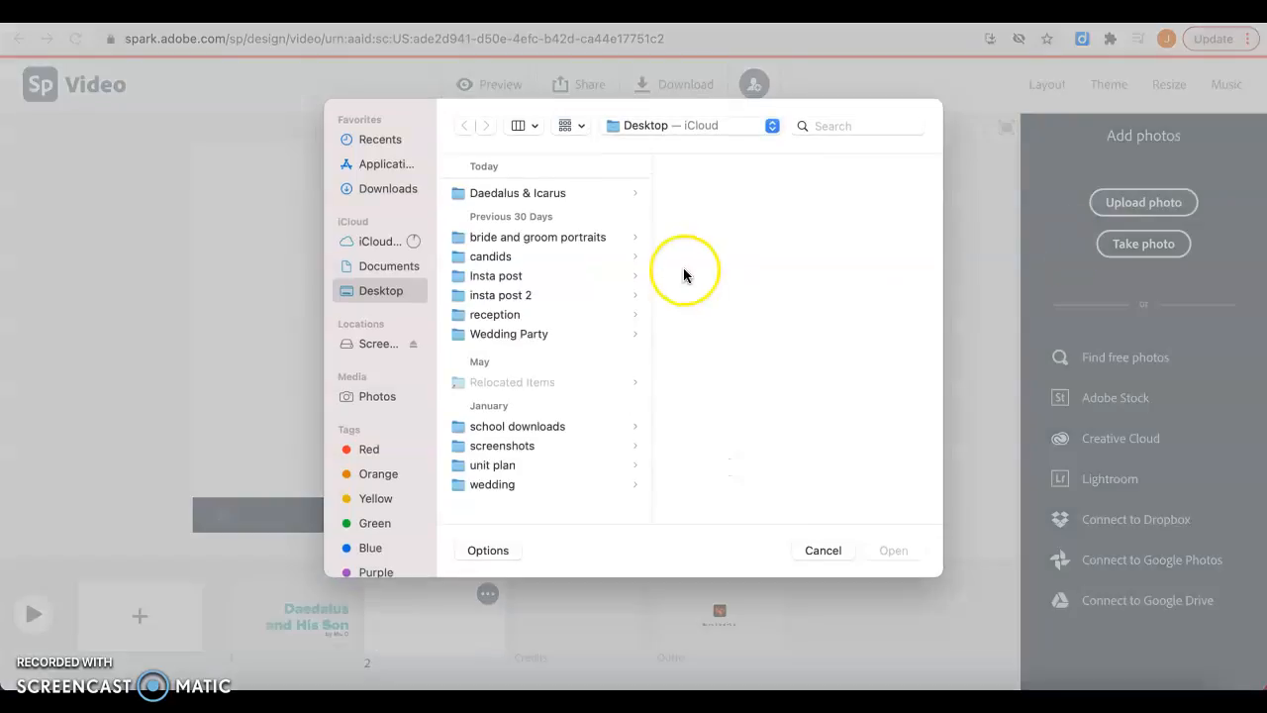
left_click(547, 194)
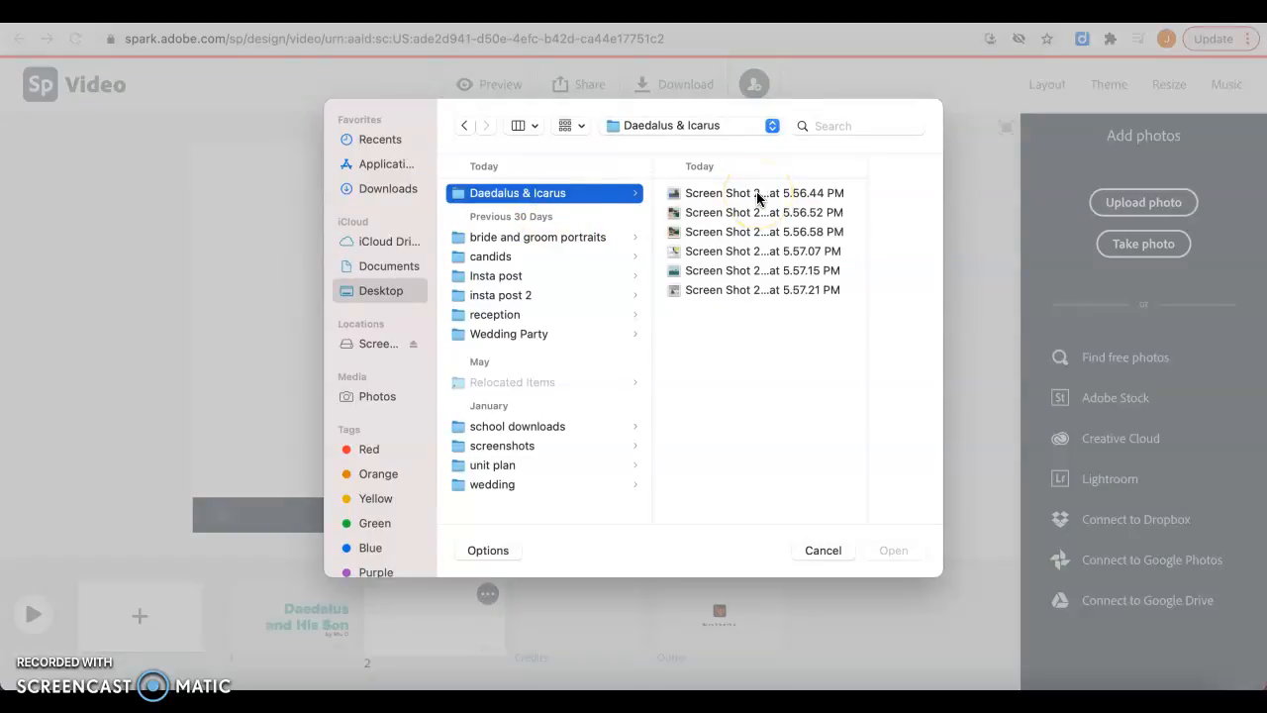
Step: Show the folder's files as icons and upload the tower-by-the-sea screenshot to slide 2
left_click(772, 127)
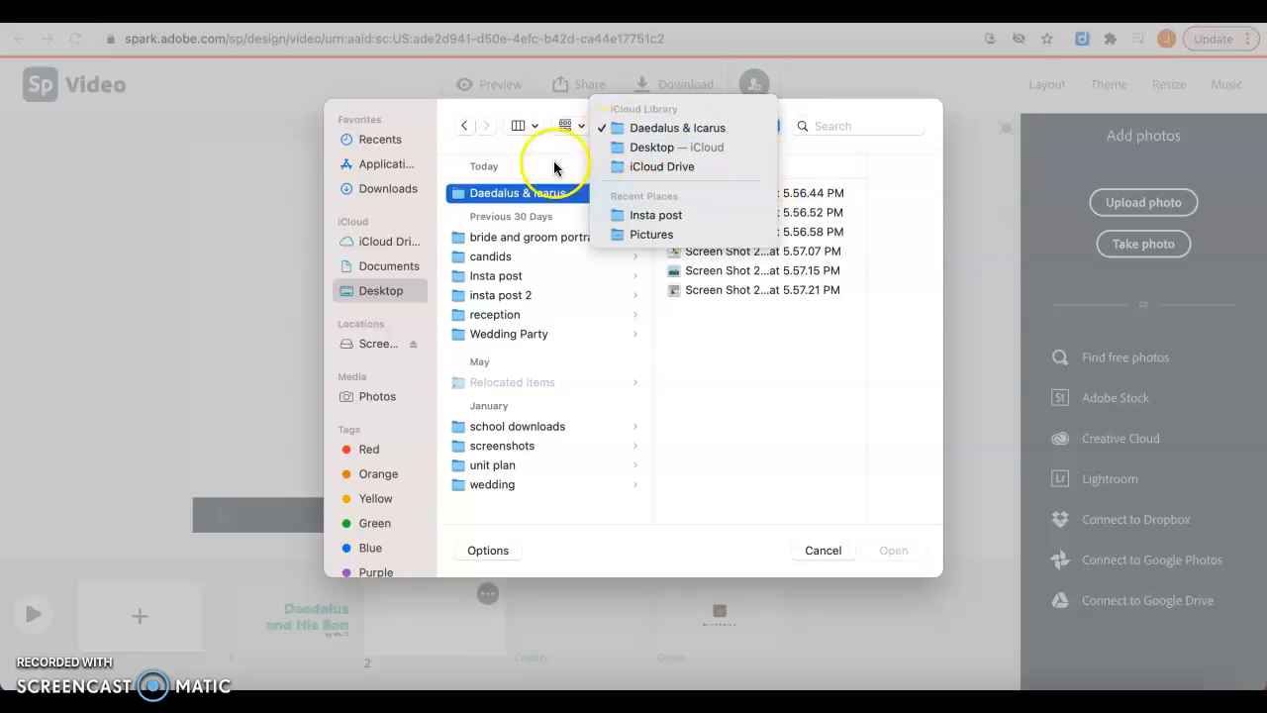
left_click(561, 130)
left_click(561, 128)
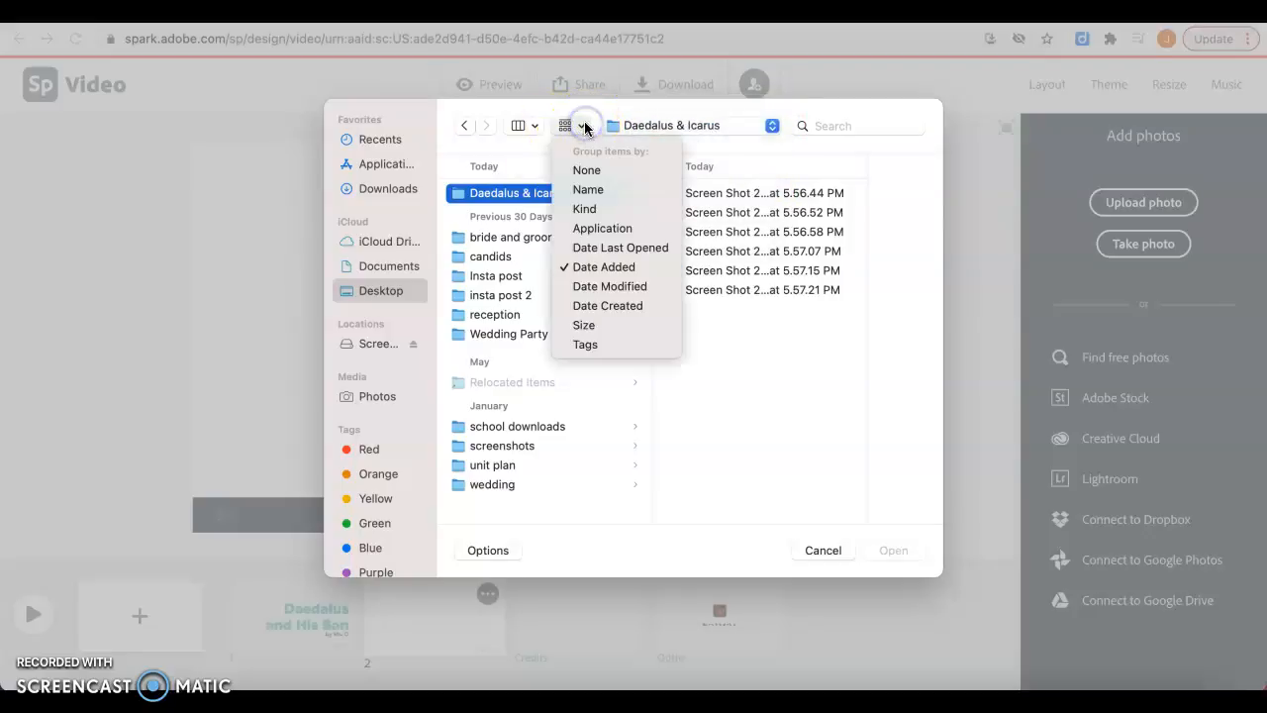
left_click(541, 128)
left_click(539, 129)
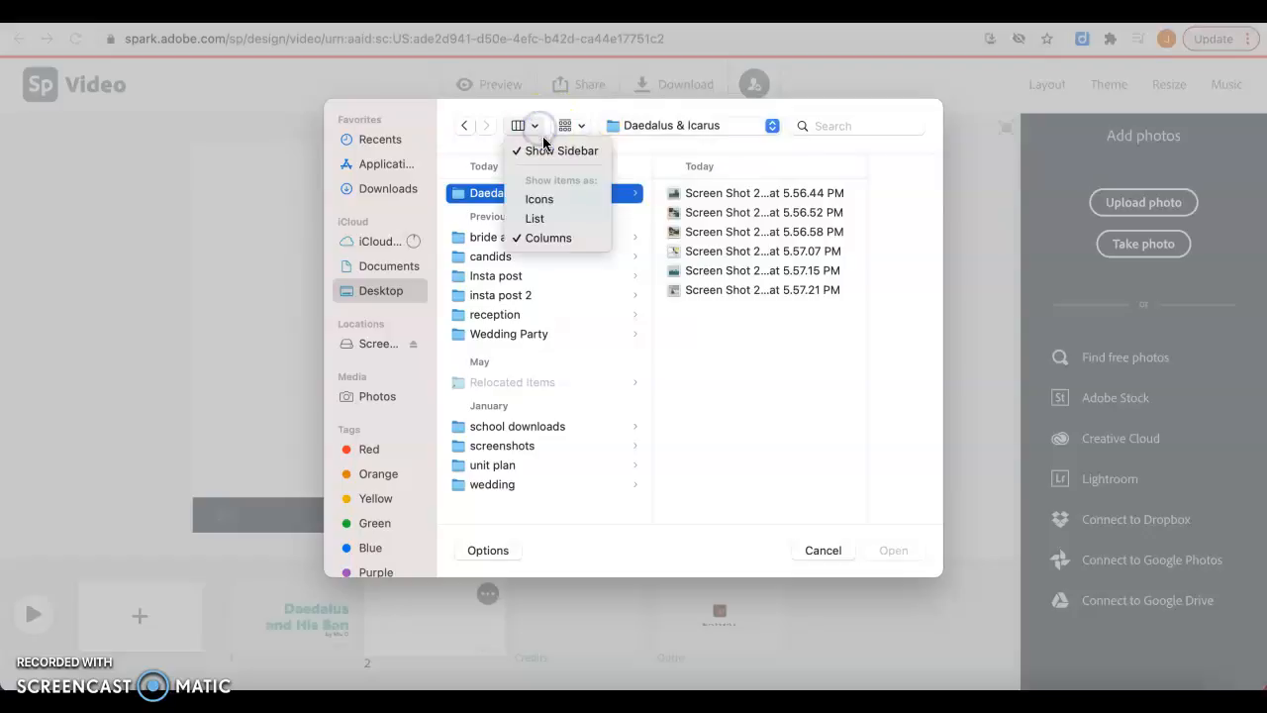
left_click(551, 200)
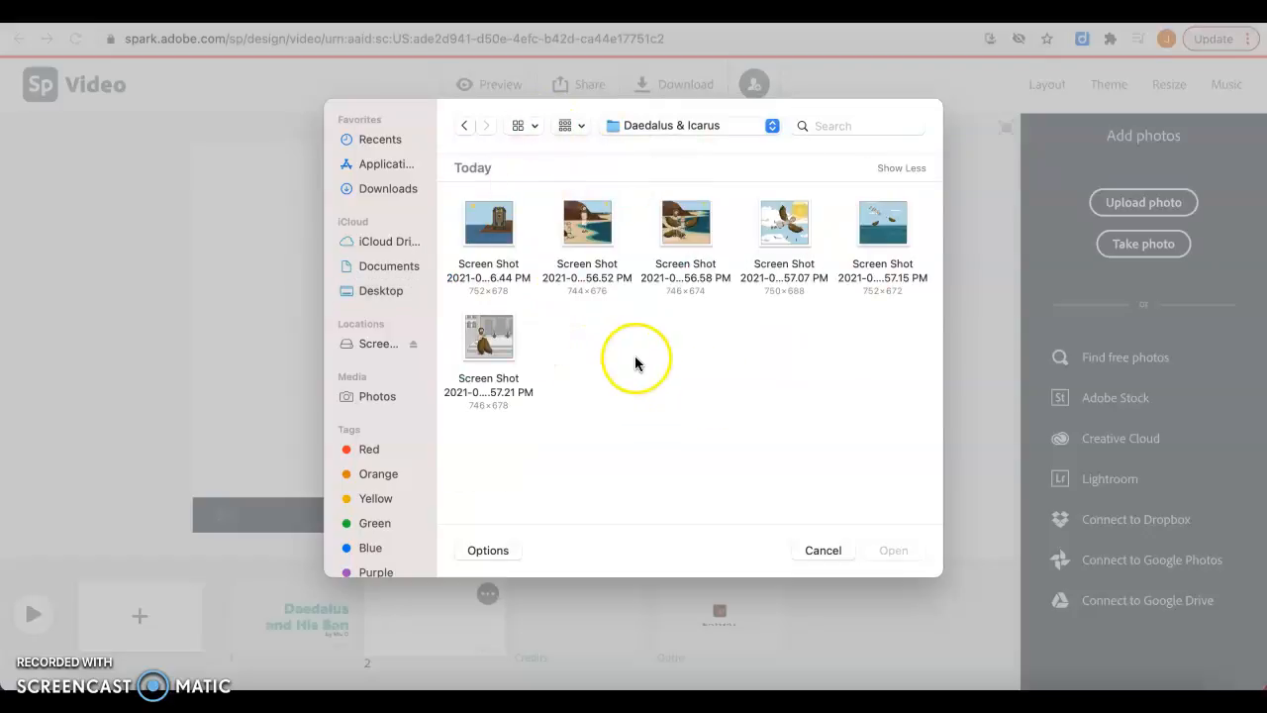
left_click(502, 246)
left_click(897, 553)
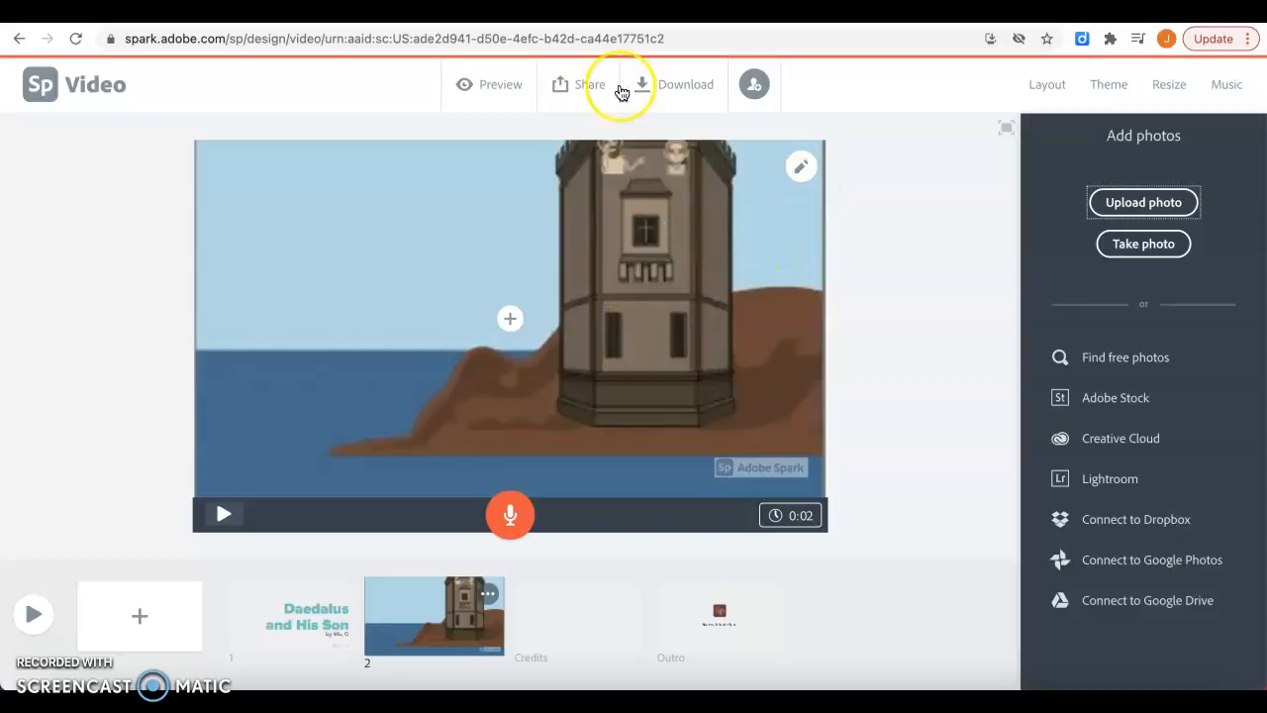
Step: Zoom the slide 2 photo out two levels so the whole tower and the sun fit in the frame
left_click(800, 168)
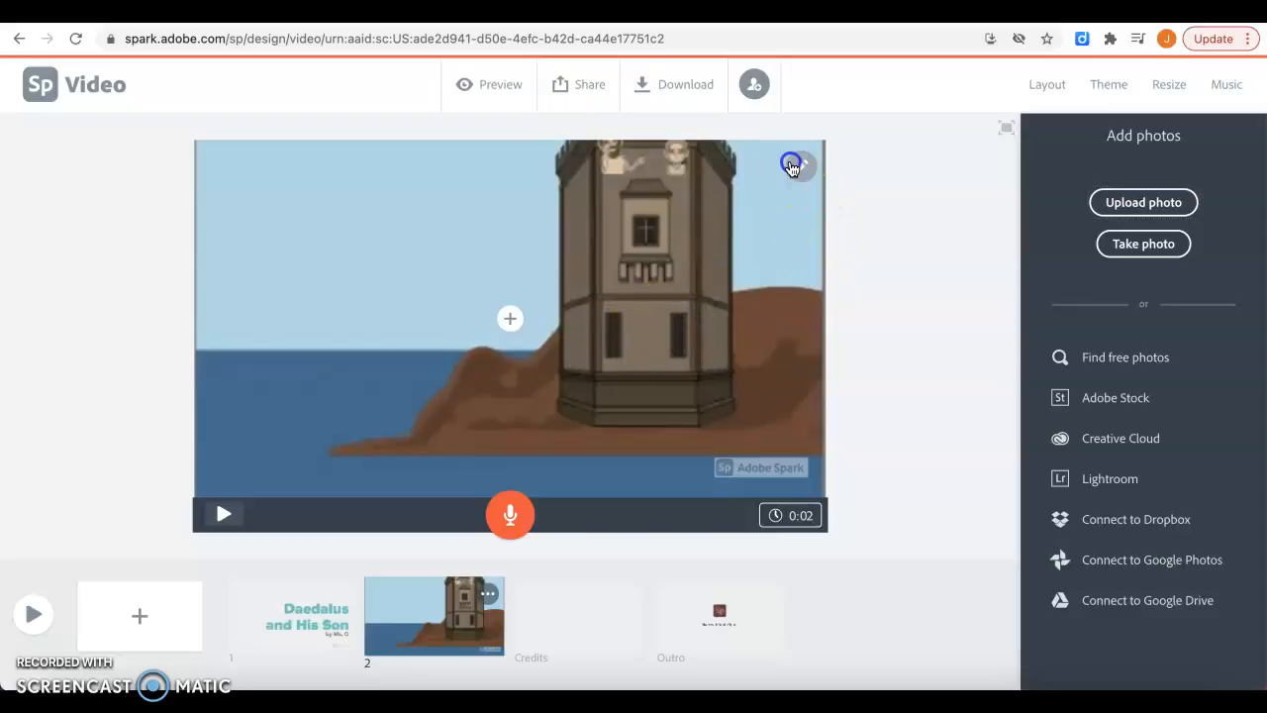
left_click(802, 225)
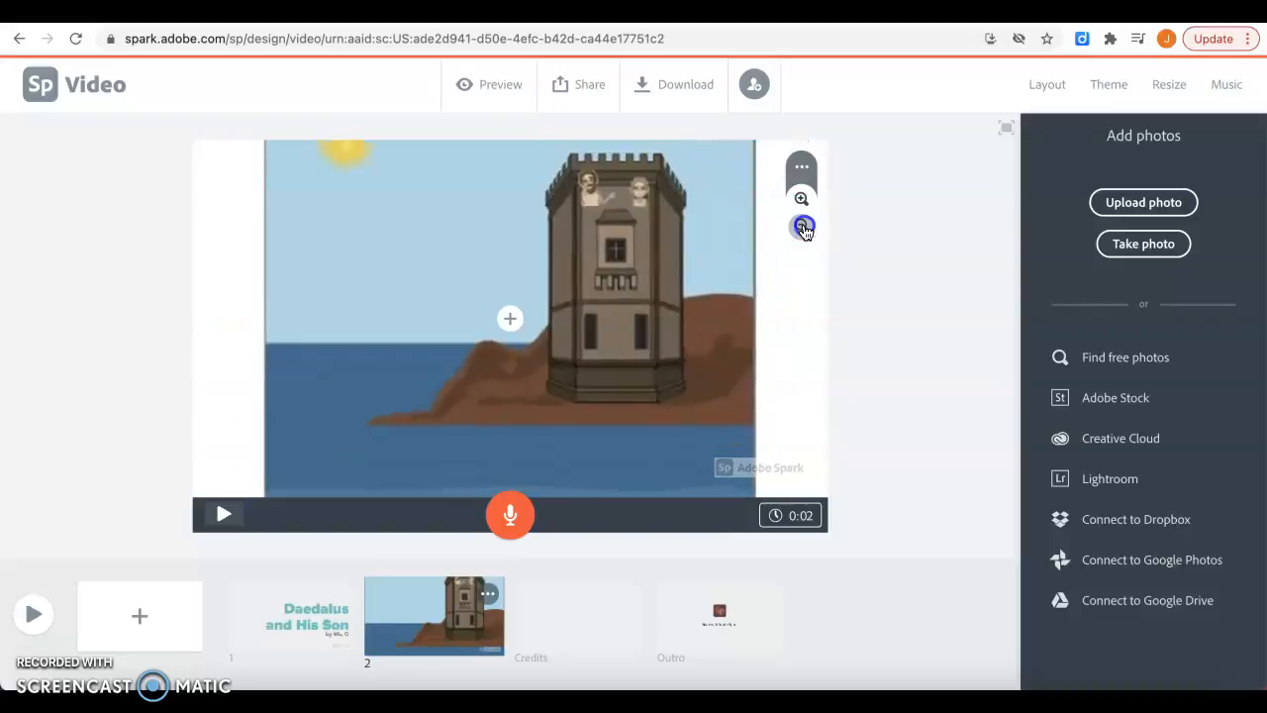
left_click(802, 228)
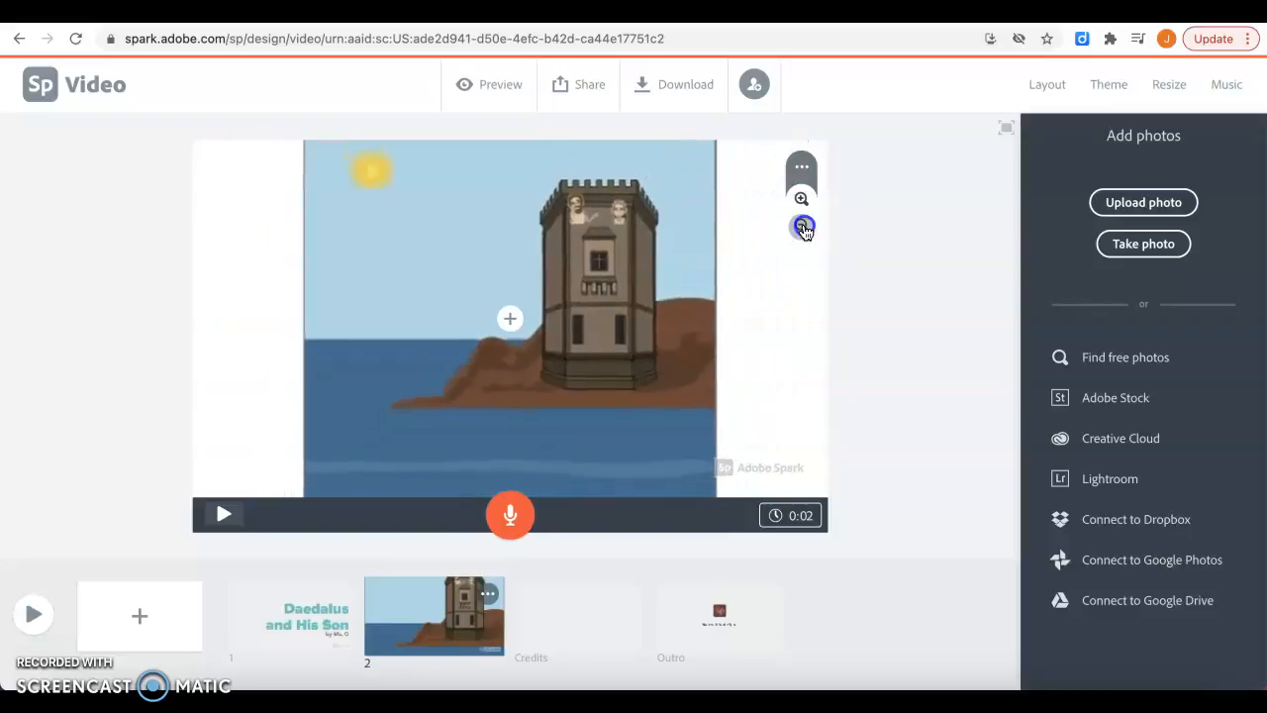
Step: Add a third slide and upload the 5.56.52 PM screenshot of the man and boy on the beach
left_click(168, 631)
left_click(510, 337)
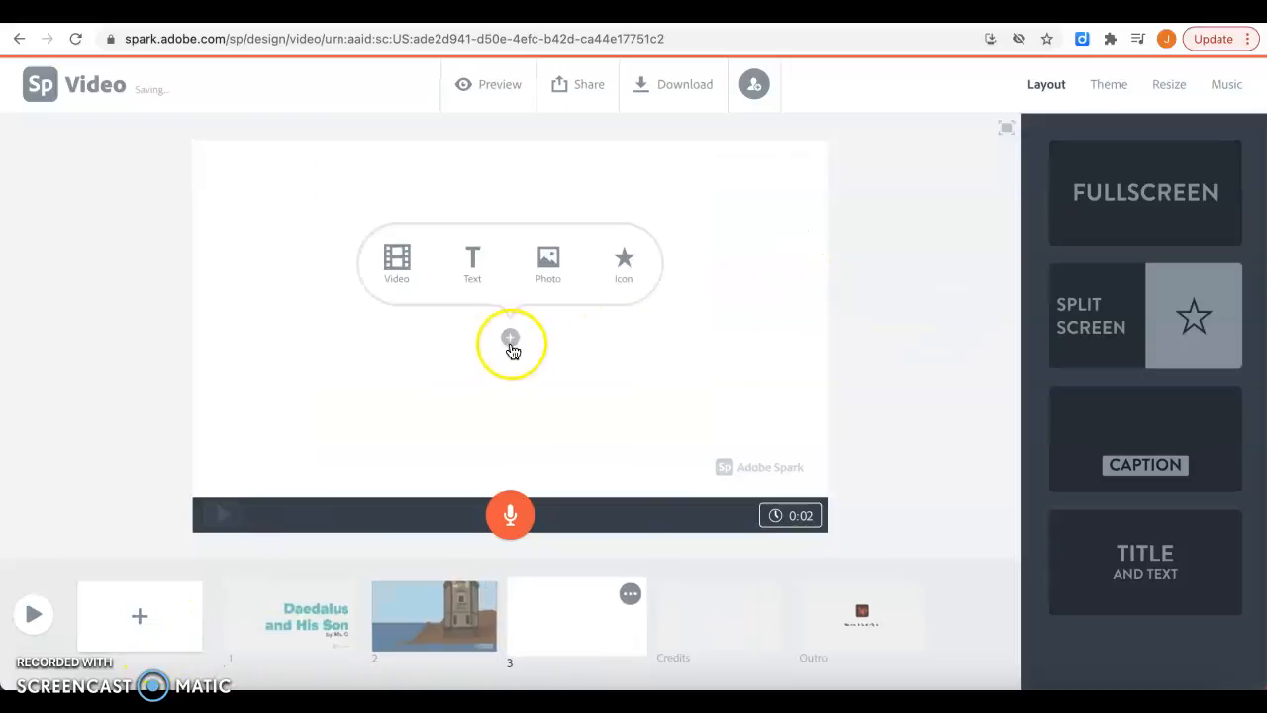
left_click(560, 273)
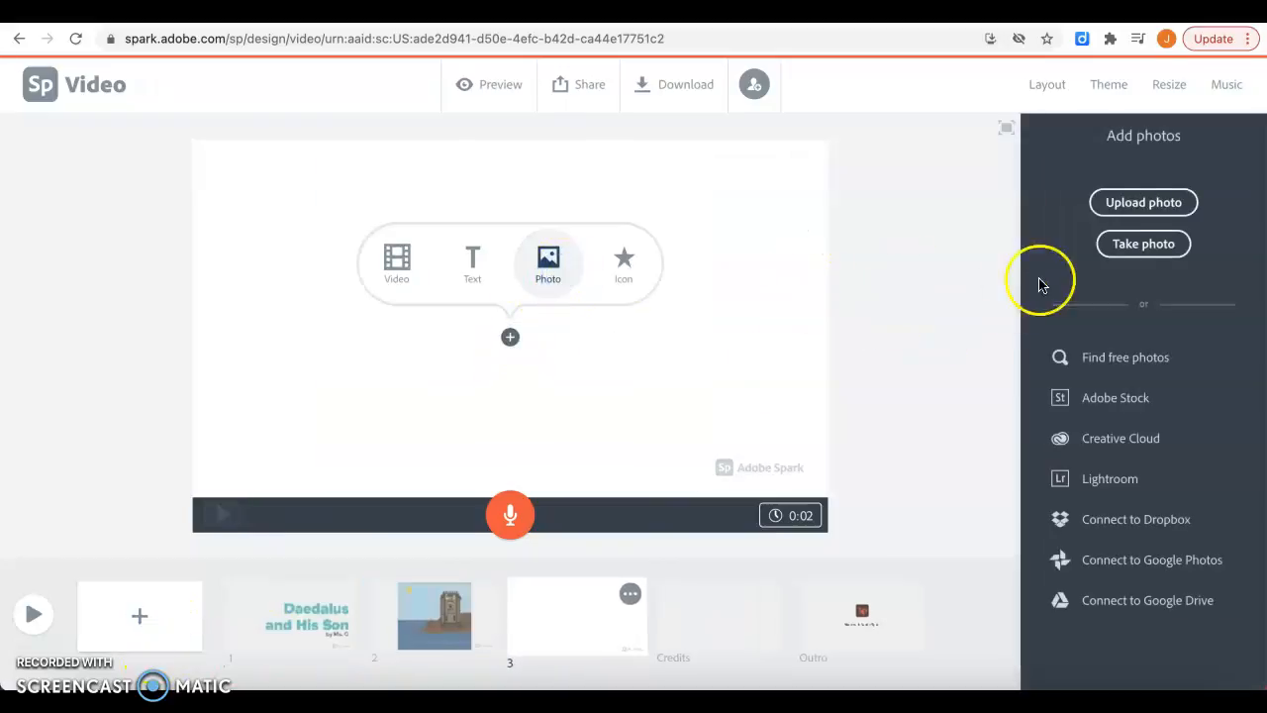
left_click(1173, 215)
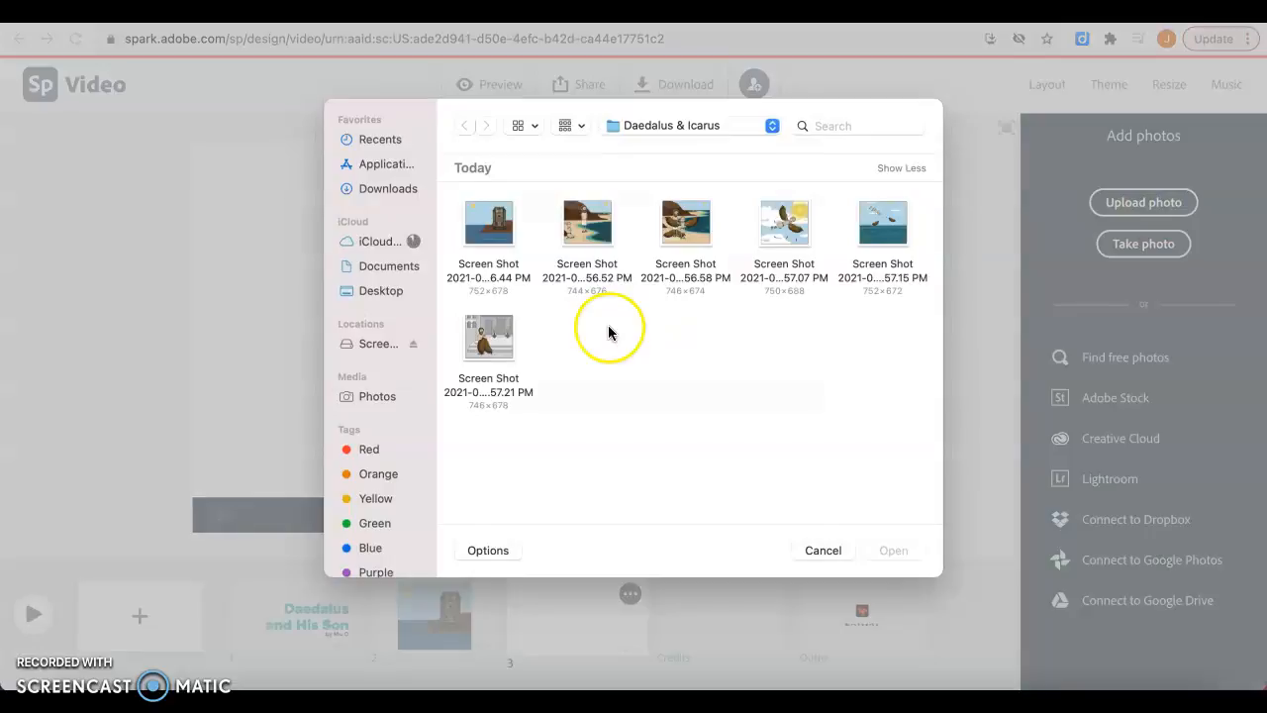
left_click(587, 233)
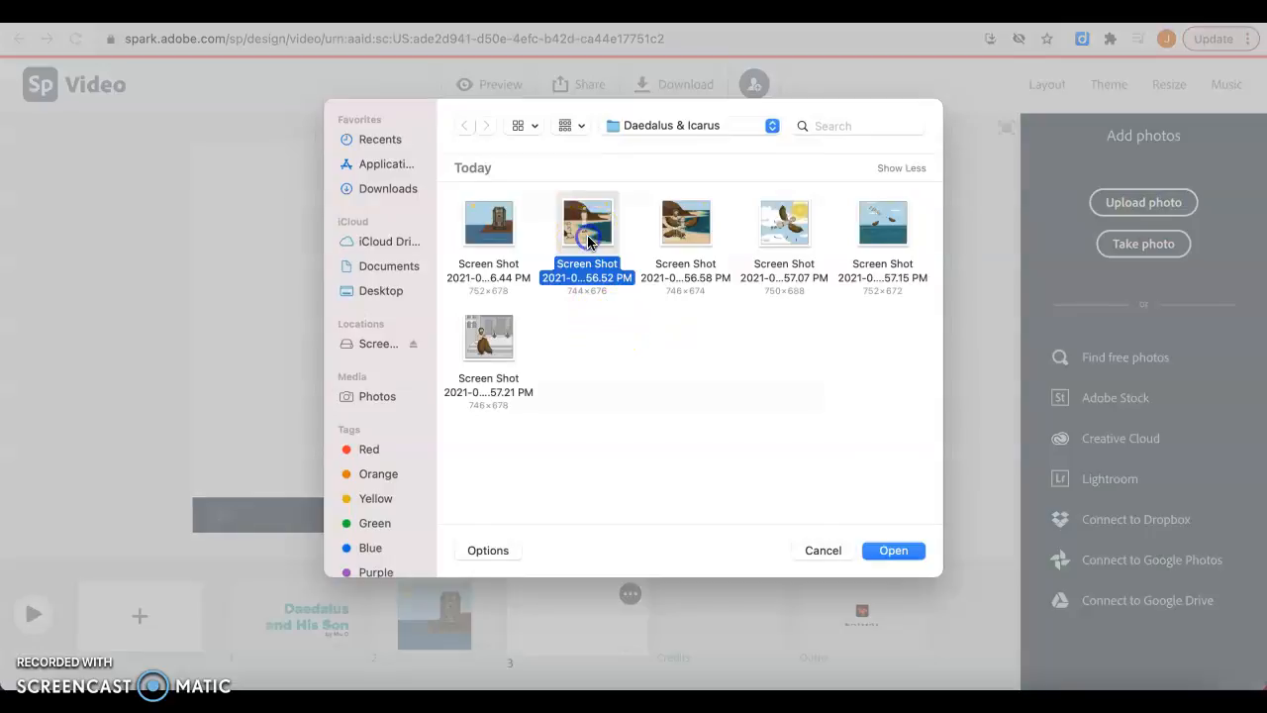
left_click(894, 551)
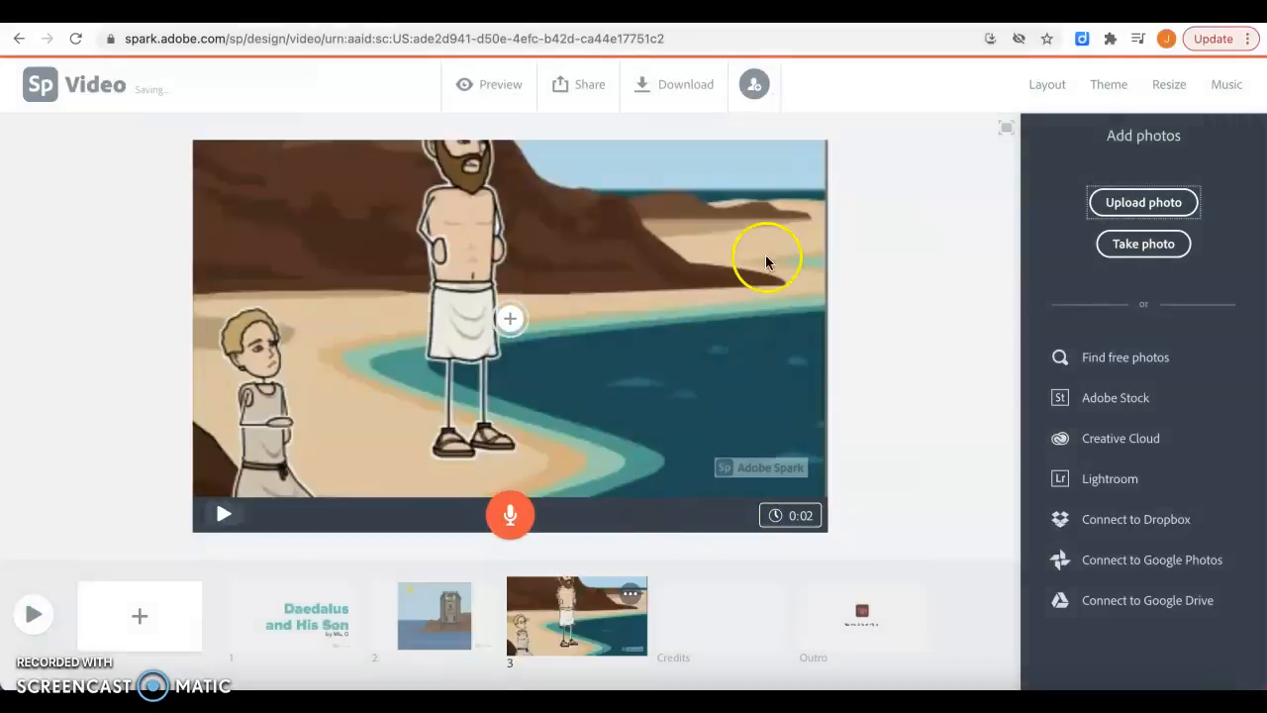
Step: Zoom the slide 3 photo out until the whole beach scene, including the man, boy and sun, fits in the frame
left_click(802, 164)
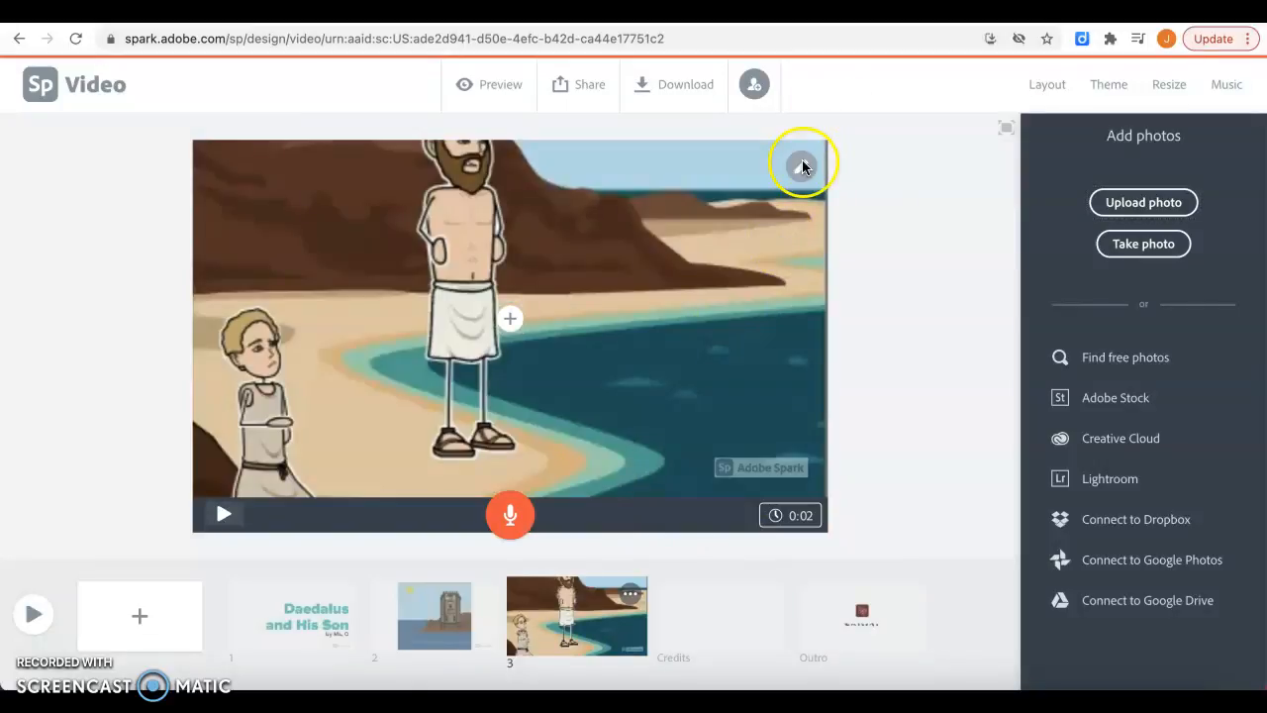
left_click(801, 228)
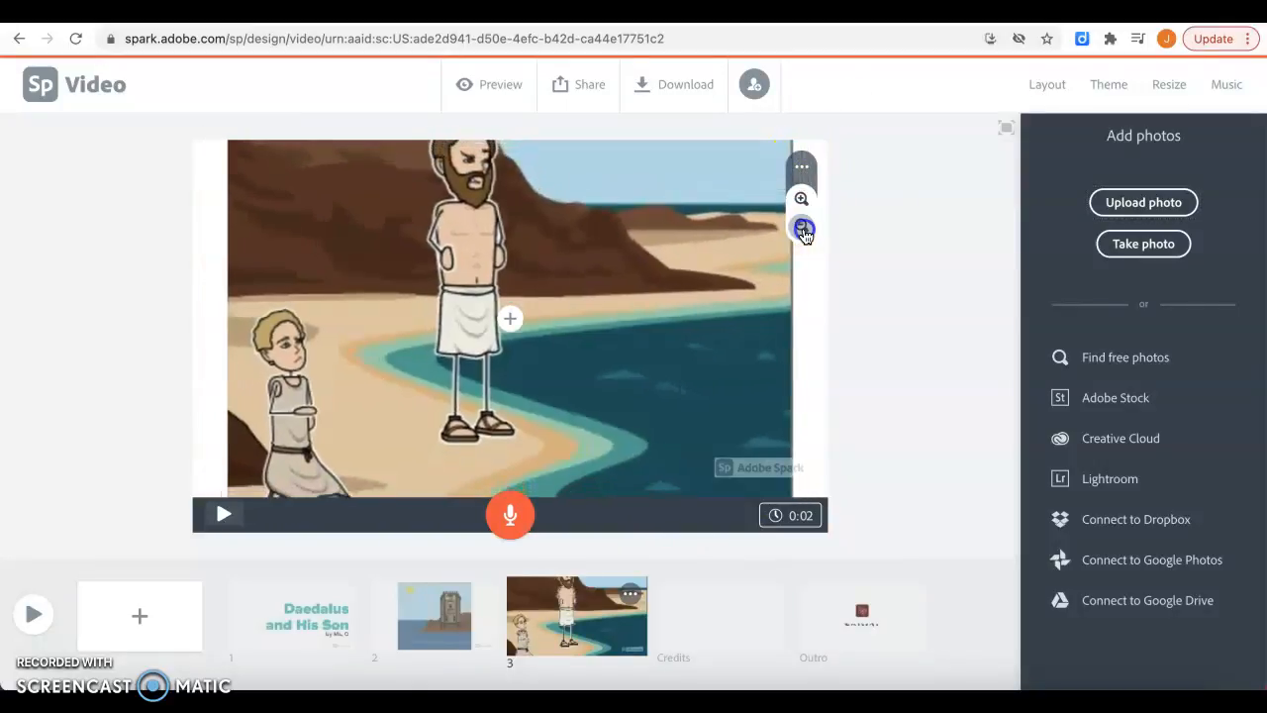
left_click(803, 229)
left_click(803, 229)
left_click(803, 229)
left_click(803, 229)
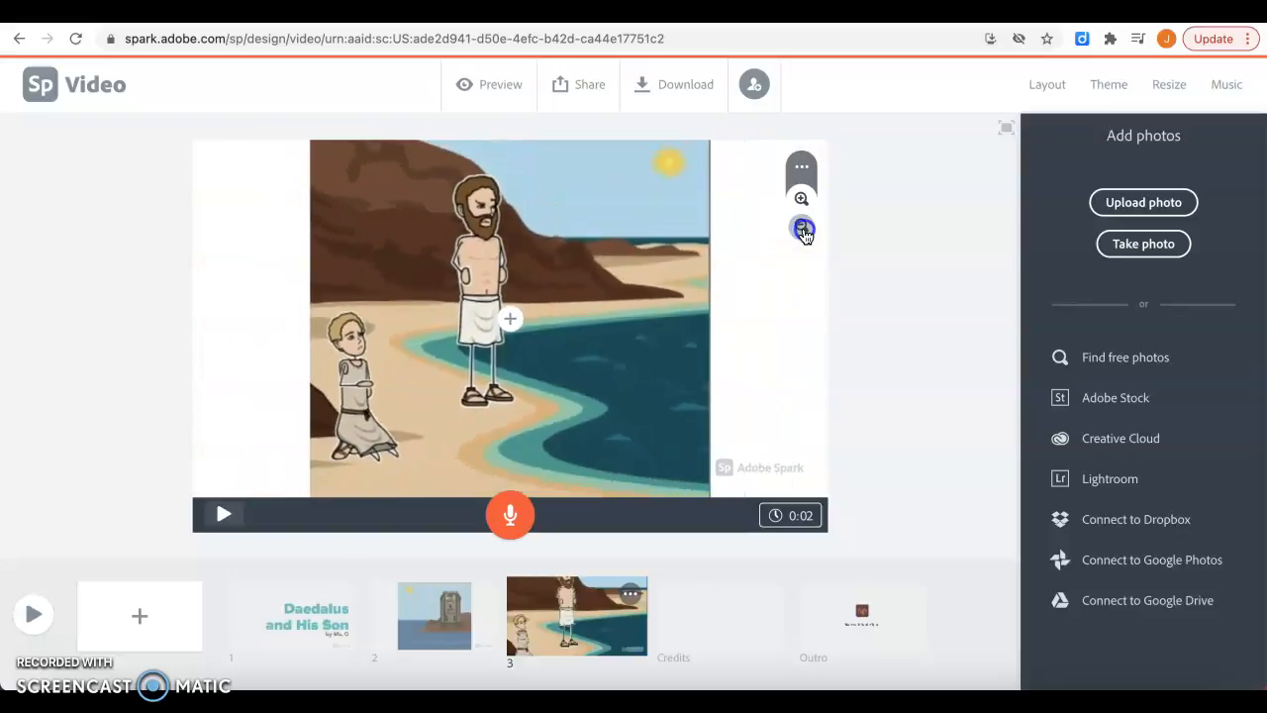
left_click(803, 229)
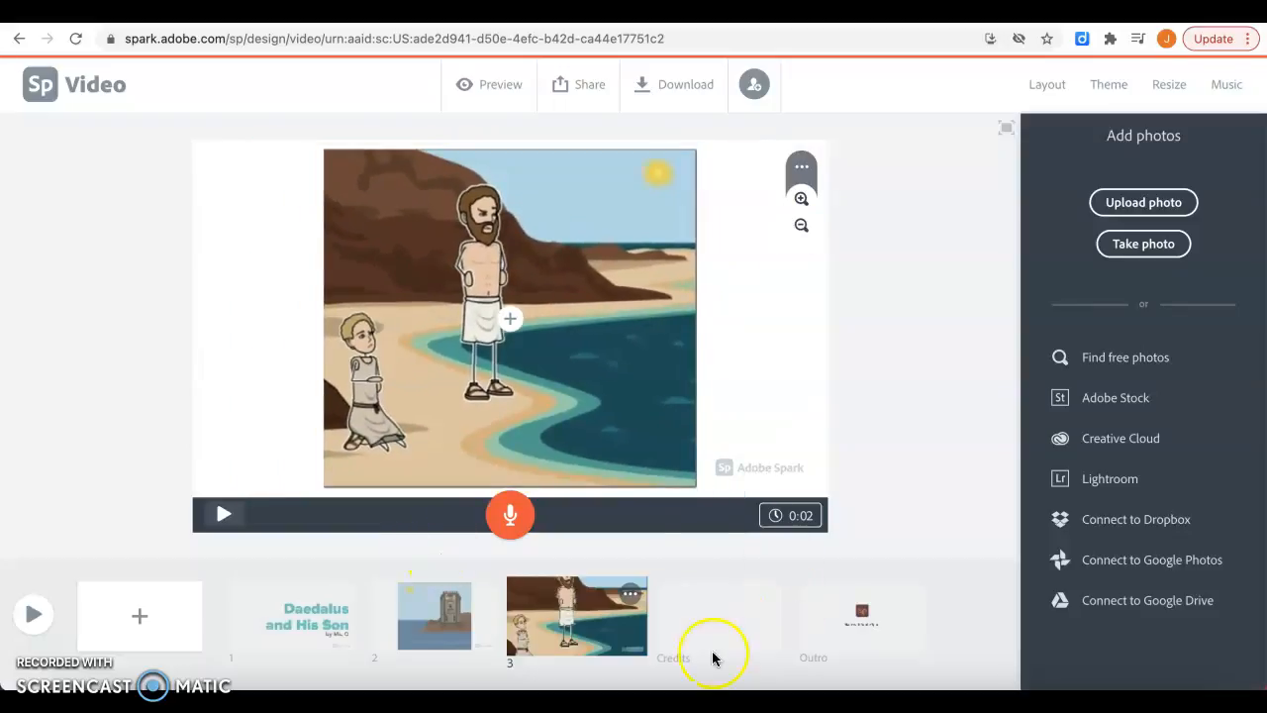
Step: Add a fourth slide and upload the 5.56.58 PM screenshot of the man fitting wings on the boy
left_click(163, 618)
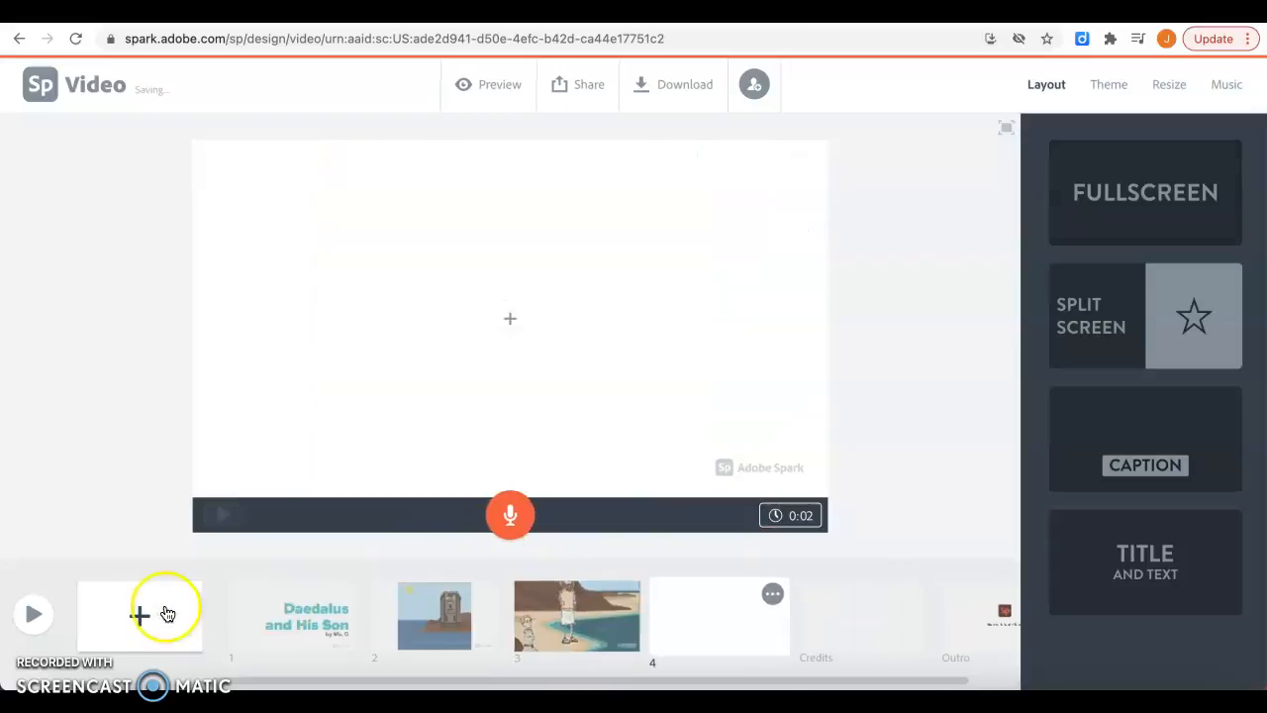
left_click(510, 316)
left_click(548, 277)
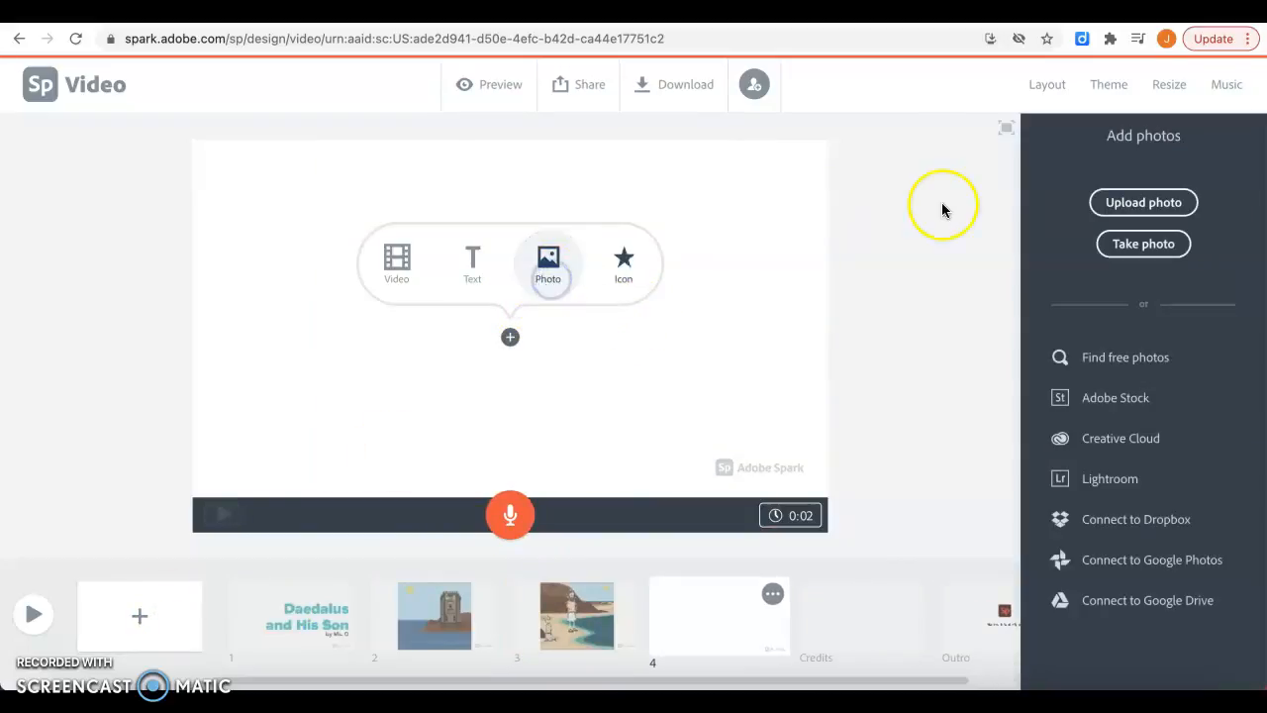
left_click(1106, 204)
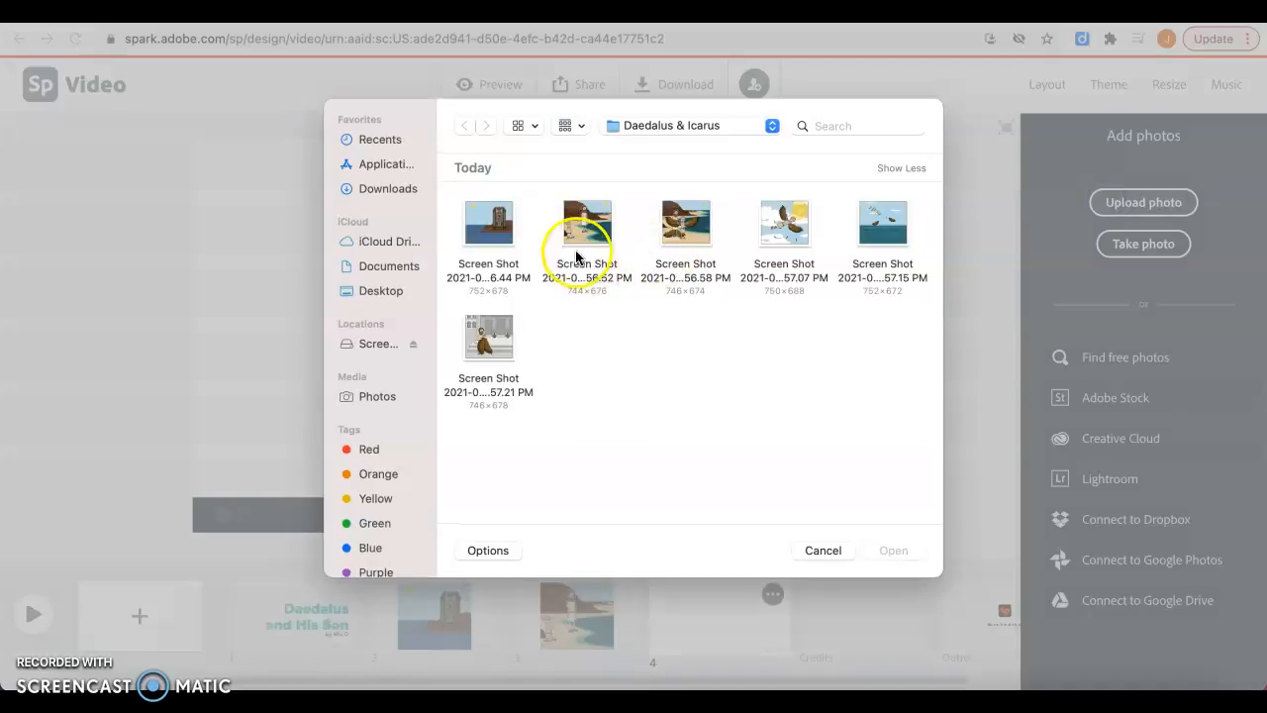
left_click(688, 222)
left_click(899, 550)
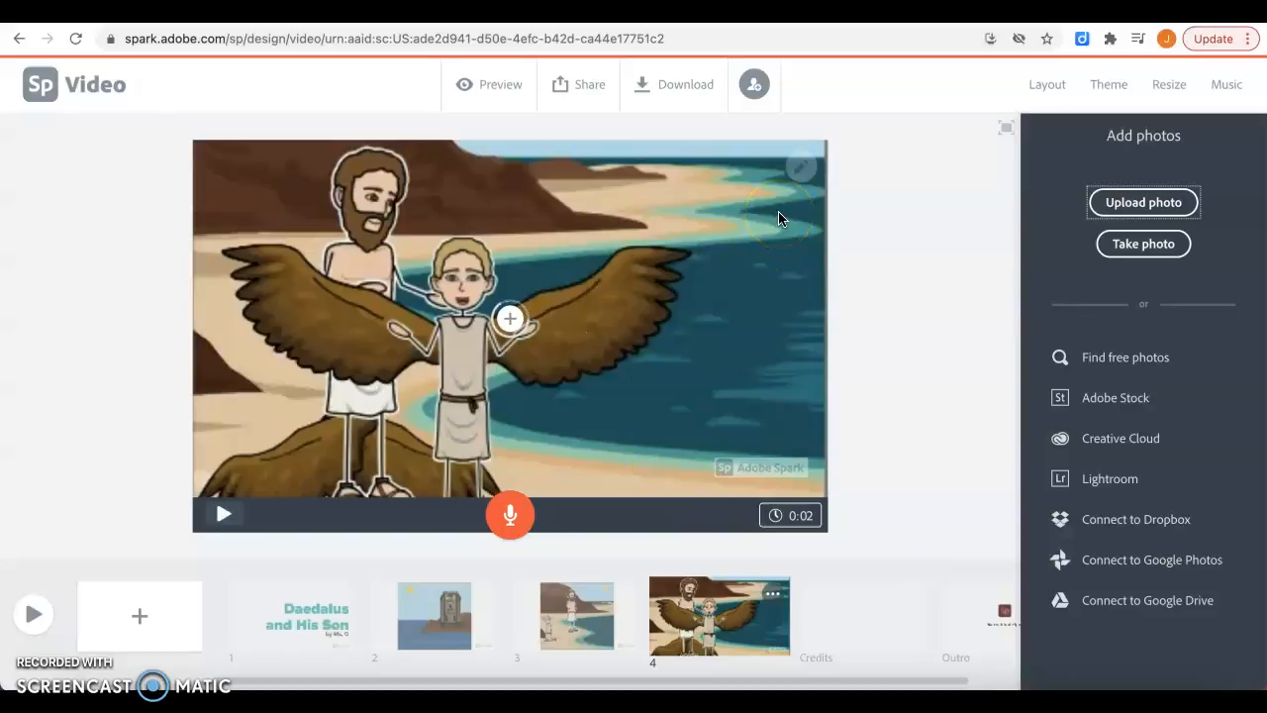
Step: Zoom the slide 4 photo out until both winged figures and the sun fit in the frame
left_click(801, 167)
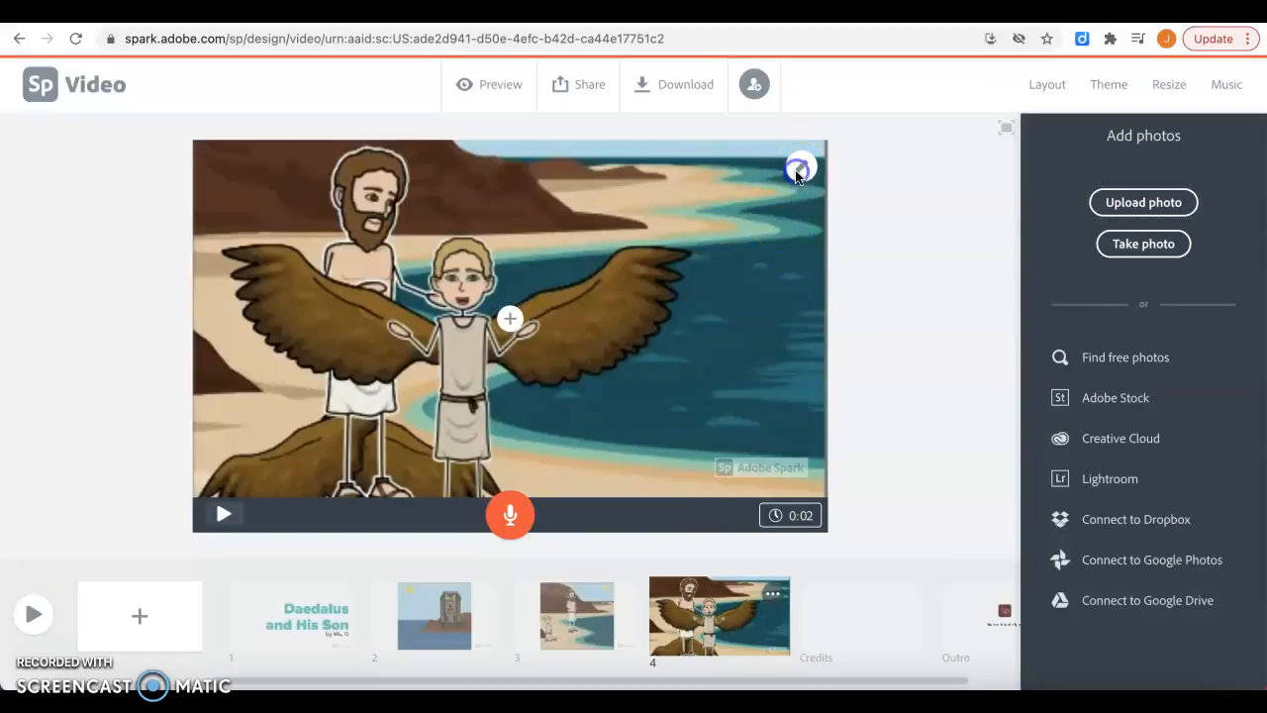
left_click(802, 226)
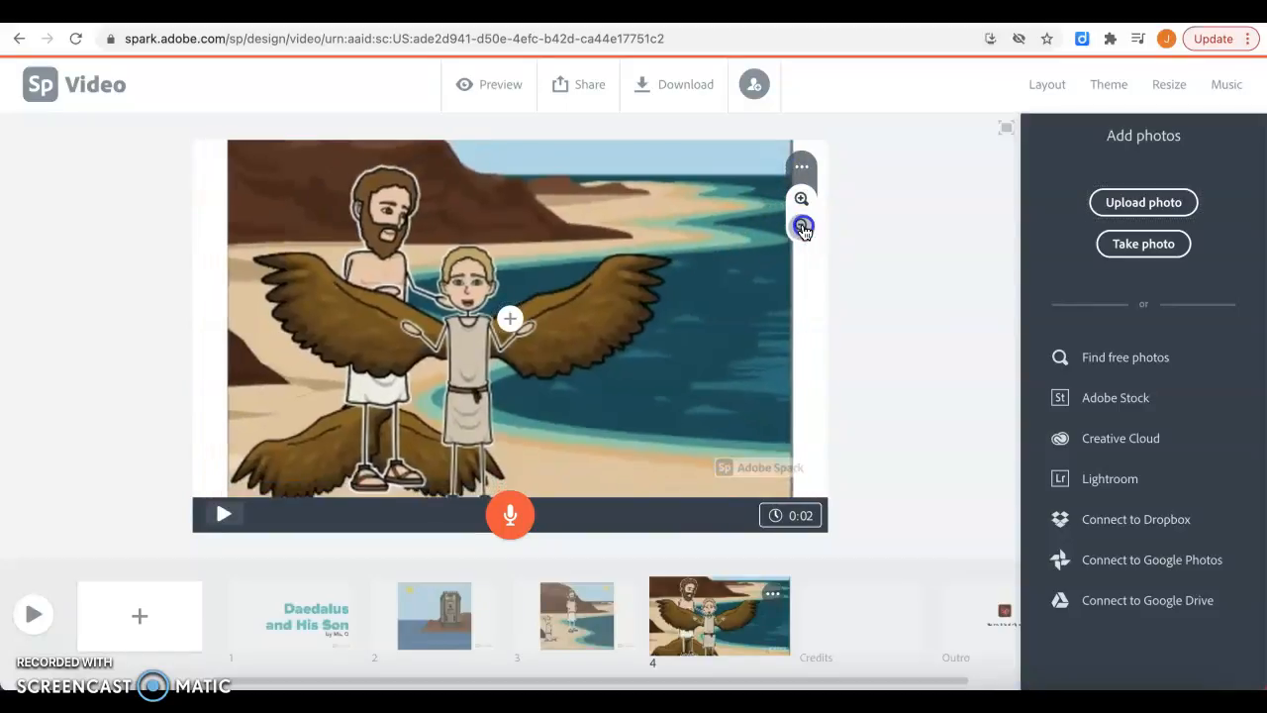
left_click(802, 227)
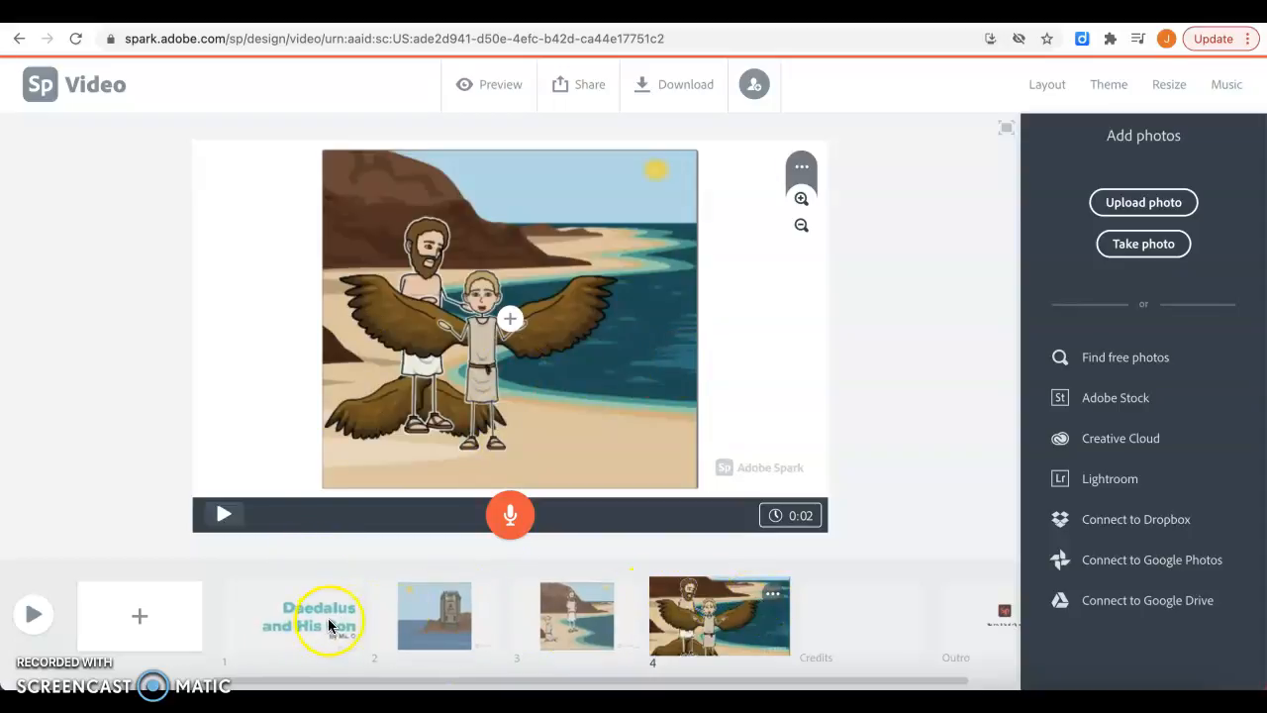
Step: Open slide 2 and arrange the narrowed browser window side by side with the Word document containing the slide script
left_click(293, 604)
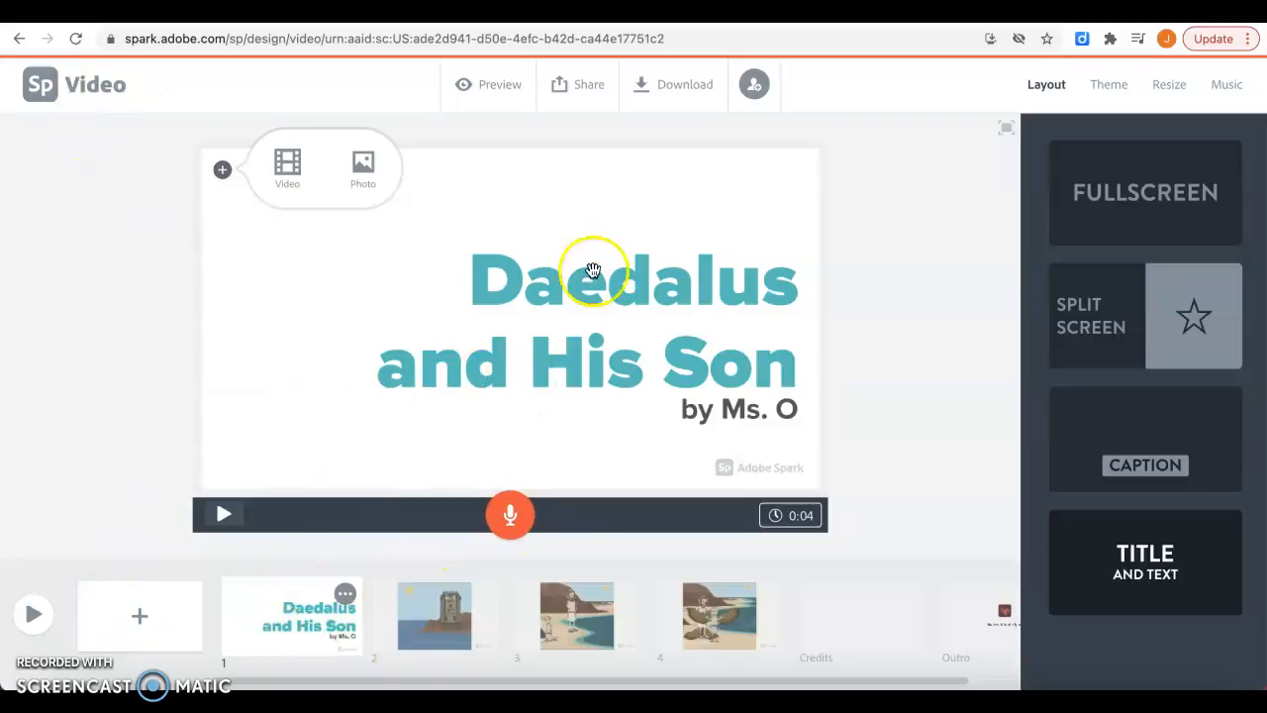
left_click(458, 596)
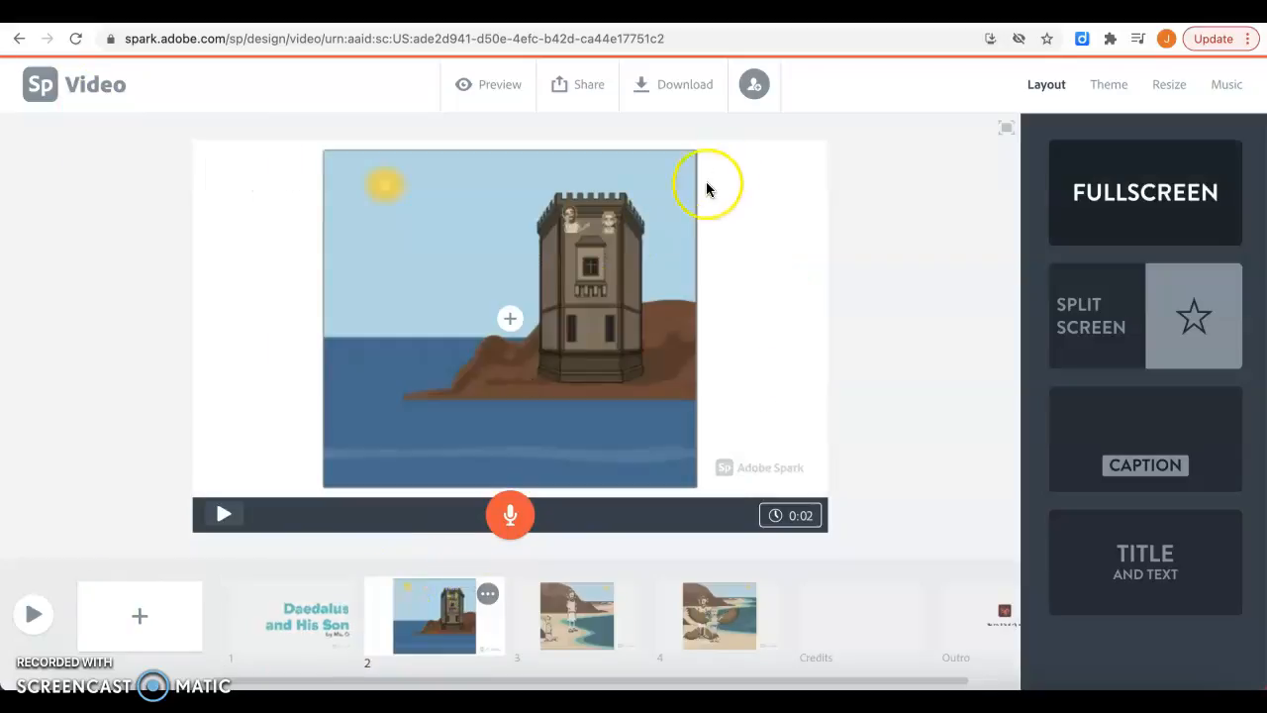
left_click_drag(1263, 122, 697, 119)
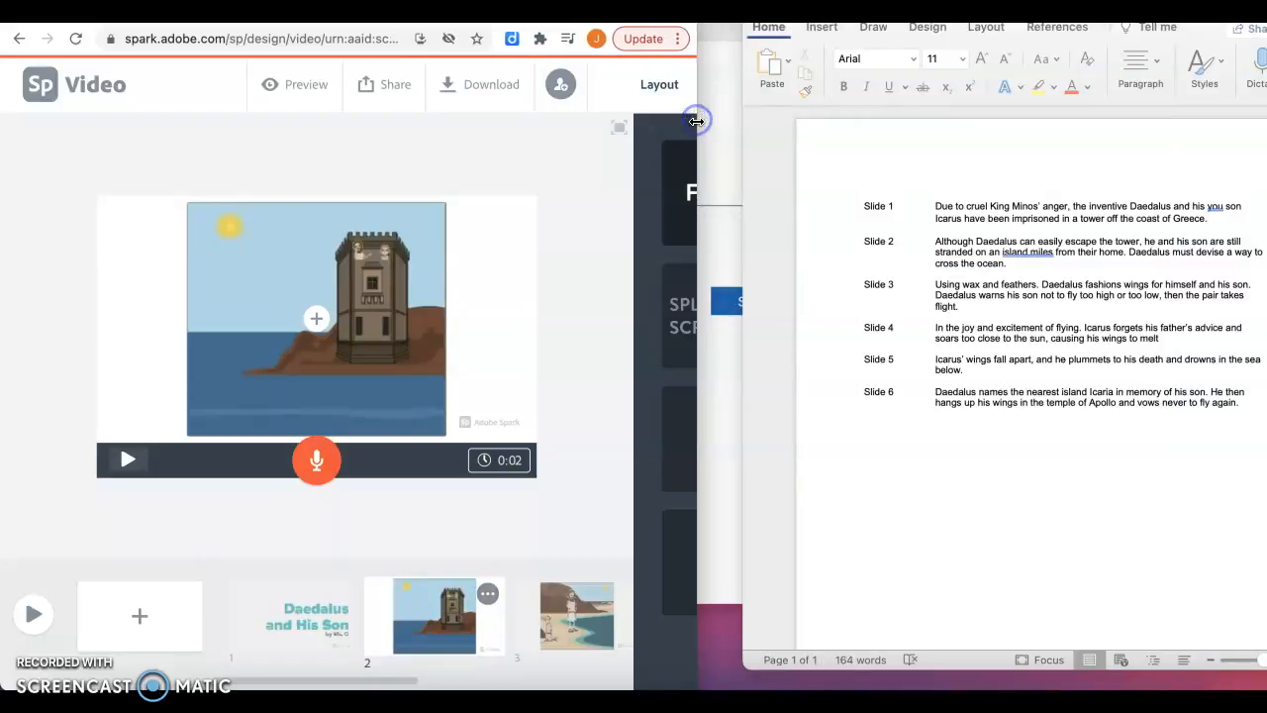
left_click_drag(1138, 10, 1057, 15)
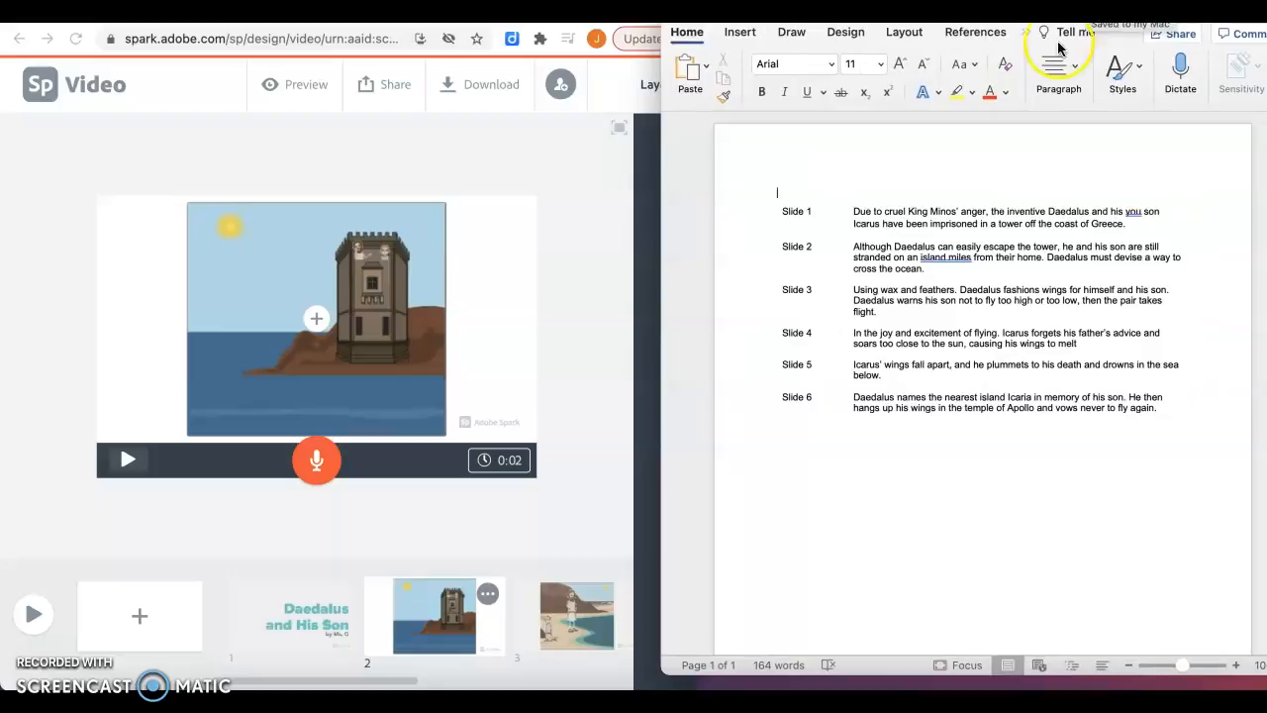
left_click(557, 334)
left_click_drag(690, 319, 643, 324)
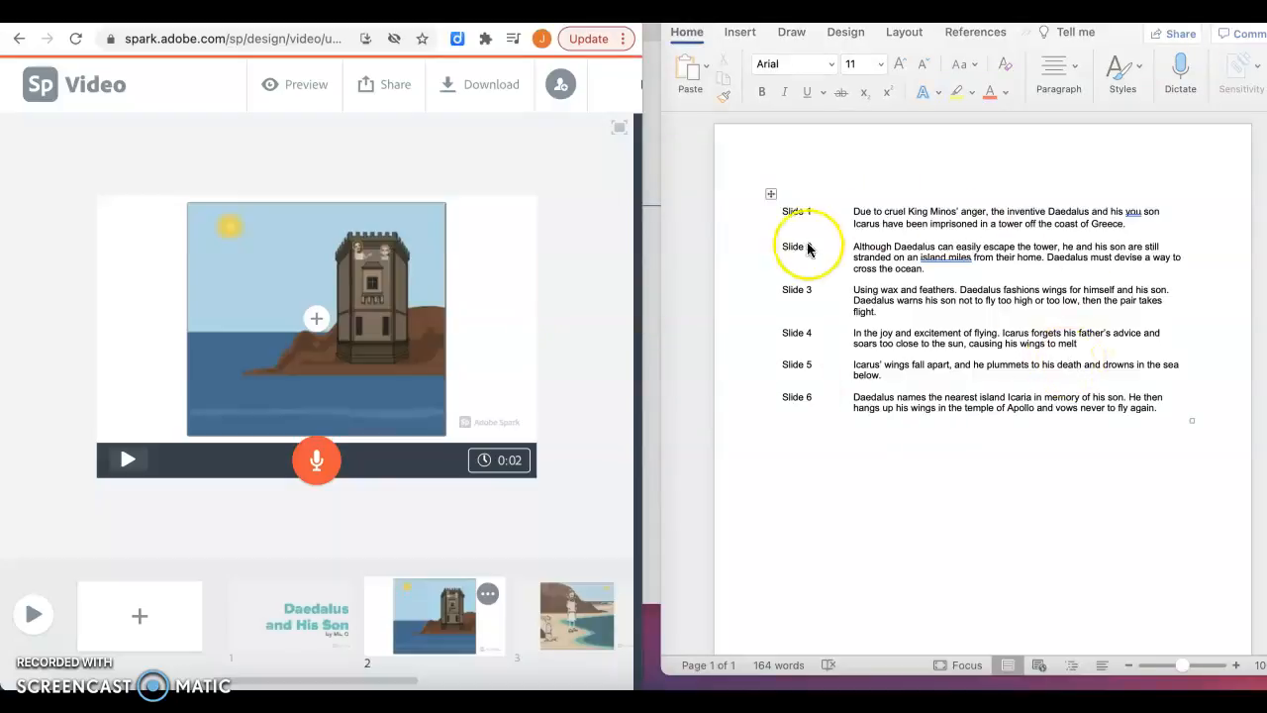